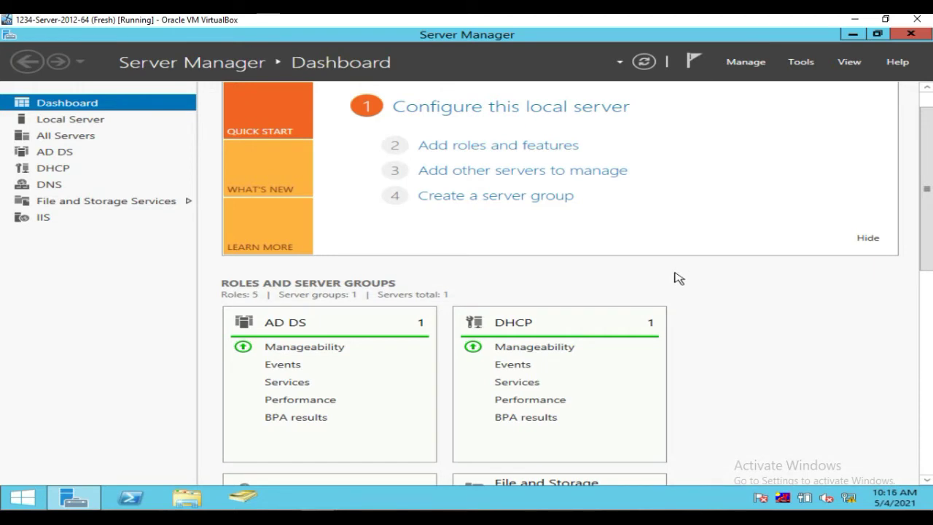
Scroll through the Server Manager dashboard's five roles (AD DS, DHCP, DNS), then close Server Manager
{"action": "scroll", "coordinate": [675, 277], "scroll_direction": "down", "scroll_amount": 1}
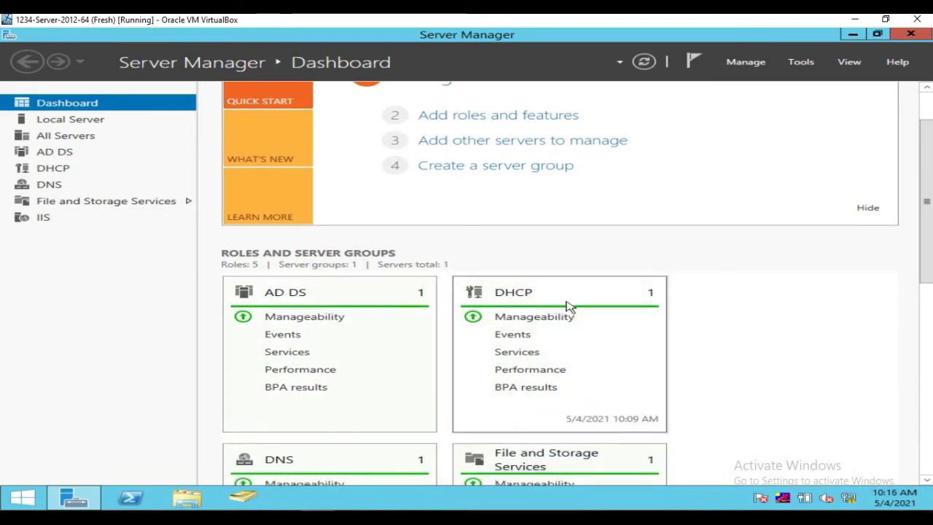
{"action": "scroll", "coordinate": [537, 343], "scroll_direction": "down", "scroll_amount": 6}
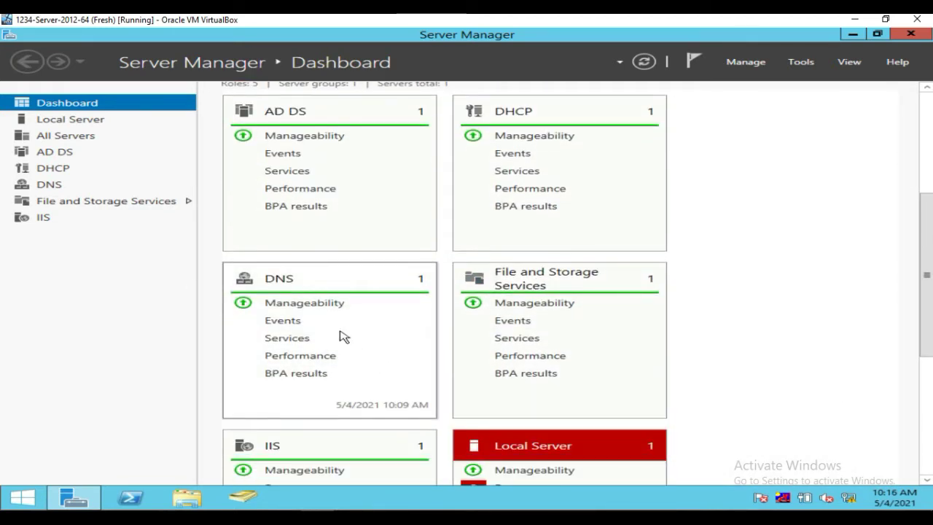
{"action": "scroll", "coordinate": [427, 360], "scroll_direction": "up", "scroll_amount": 3}
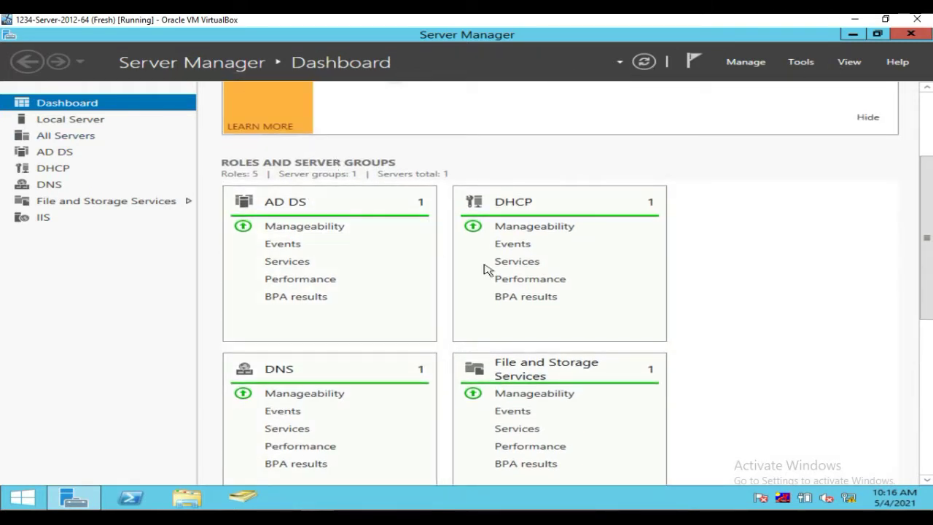
{"action": "left_click", "coordinate": [908, 35]}
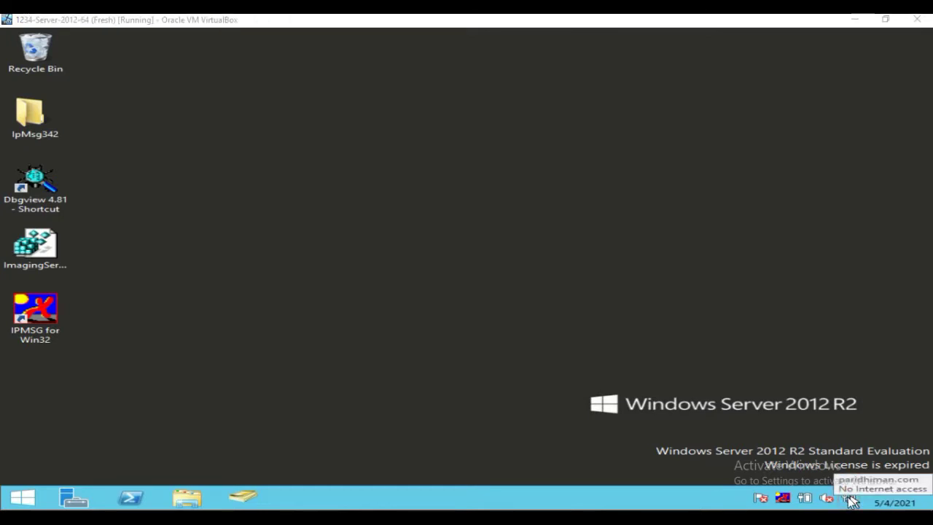
{"action": "right_click", "coordinate": [851, 500]}
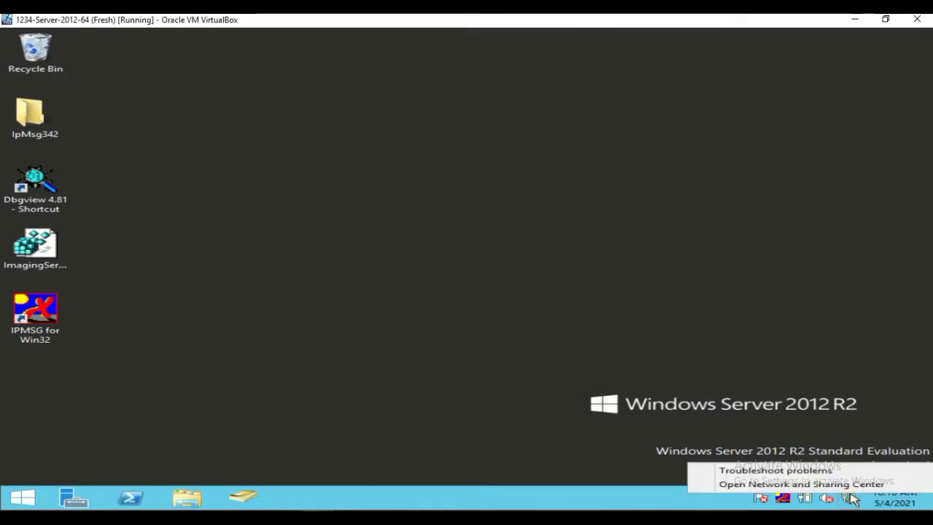
{"action": "left_click", "coordinate": [808, 484]}
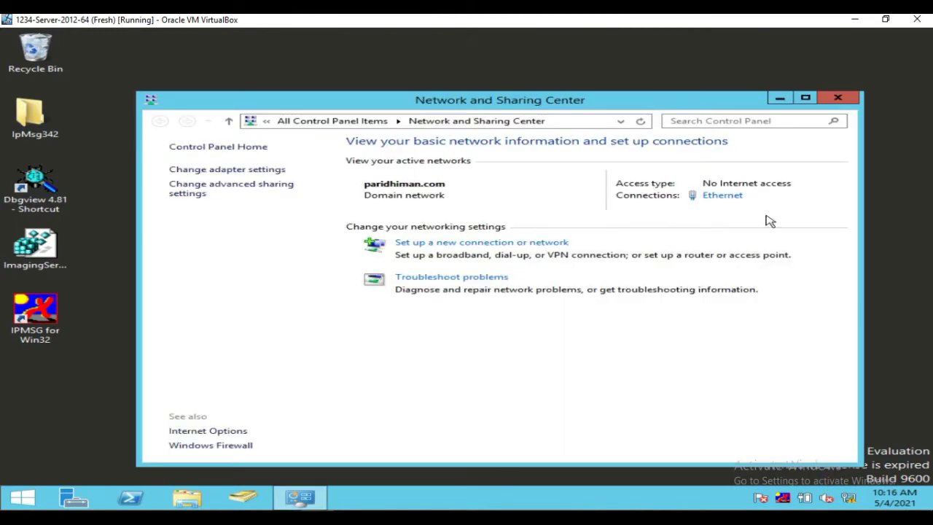
{"action": "left_click", "coordinate": [722, 196]}
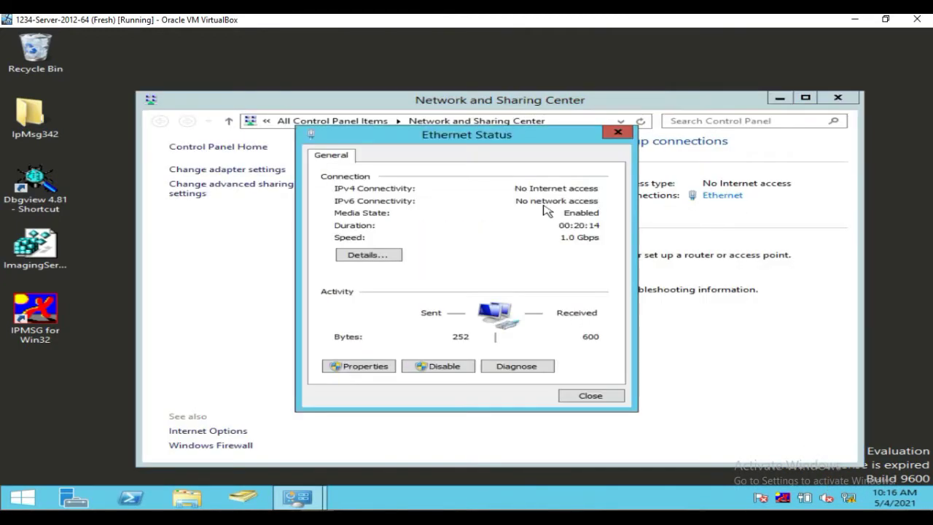
{"action": "left_click", "coordinate": [368, 255]}
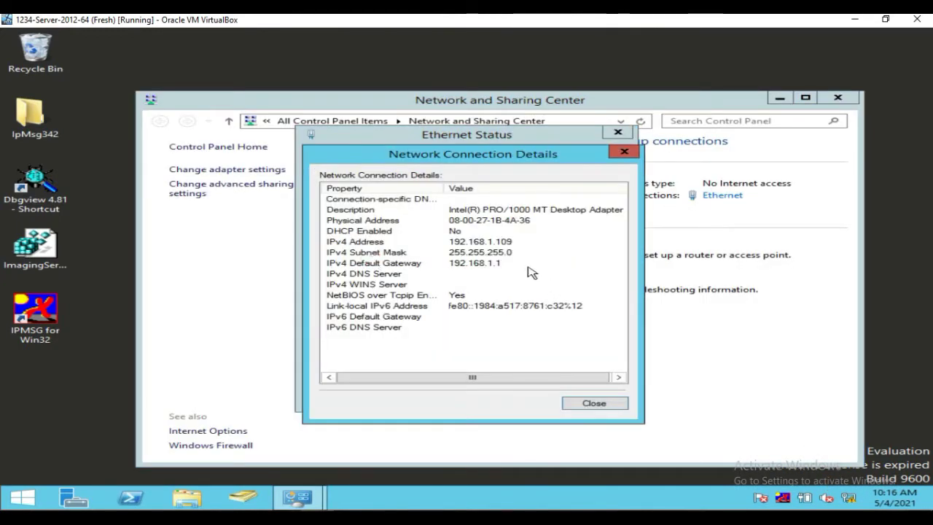
{"action": "left_click", "coordinate": [623, 151]}
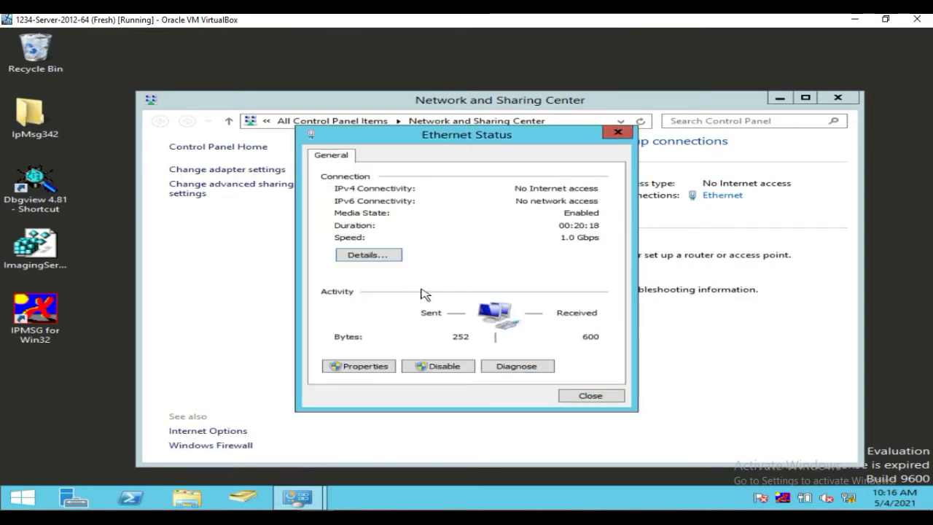
{"action": "left_click", "coordinate": [378, 370]}
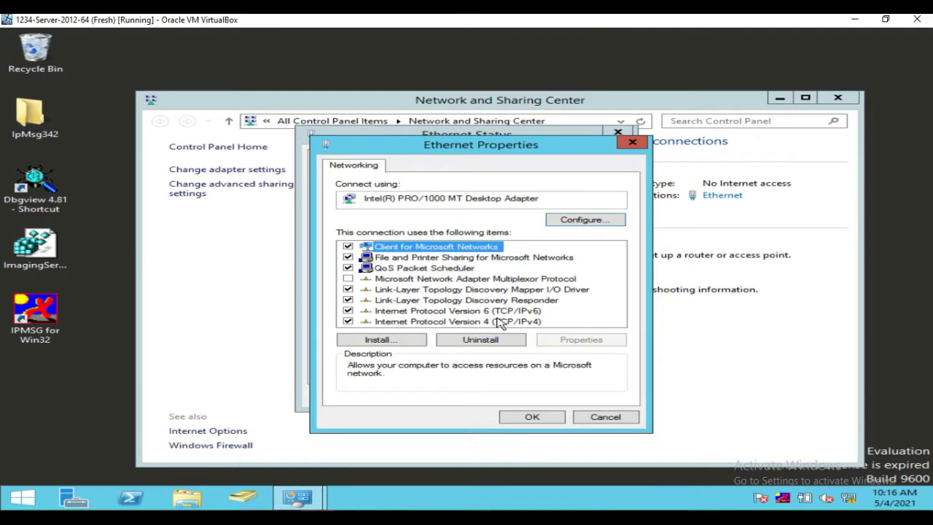
{"action": "double_click", "coordinate": [497, 321]}
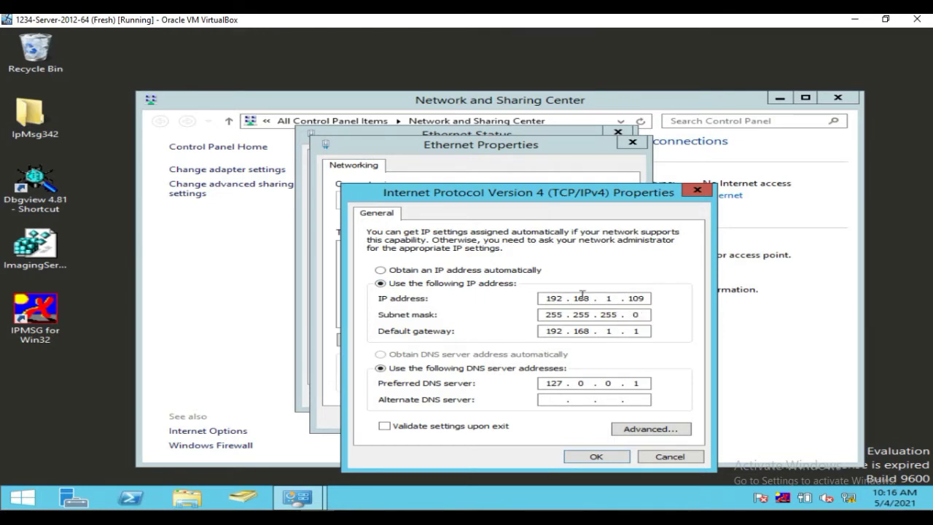
{"action": "left_click", "coordinate": [685, 457]}
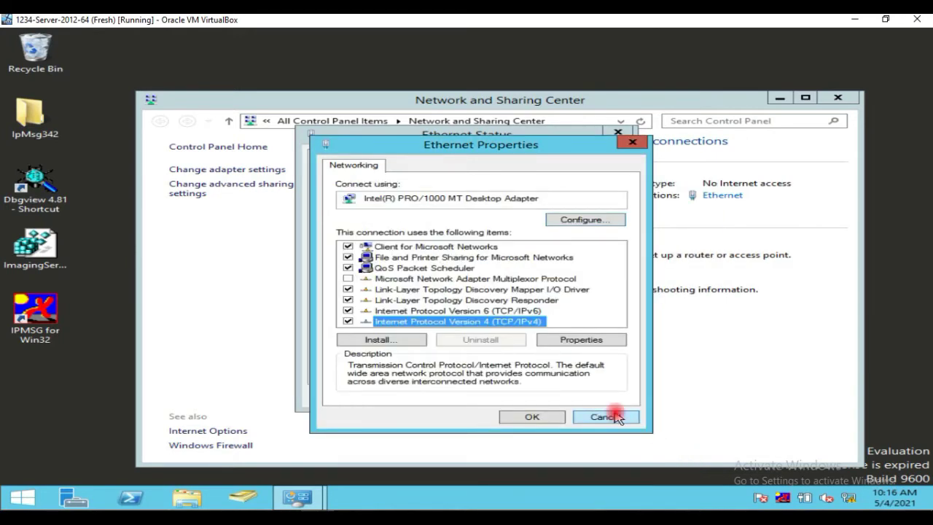
{"action": "left_click", "coordinate": [608, 413]}
{"action": "left_click", "coordinate": [592, 396]}
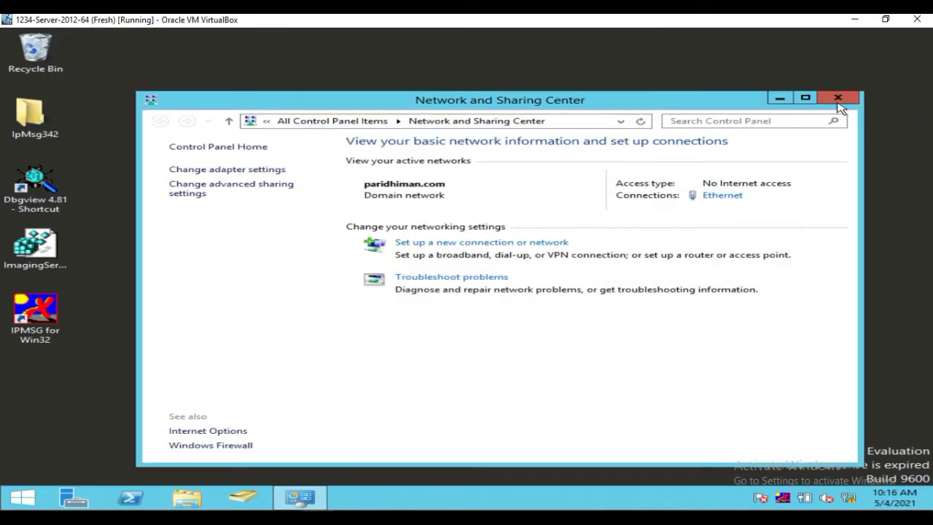
{"action": "left_click", "coordinate": [837, 97]}
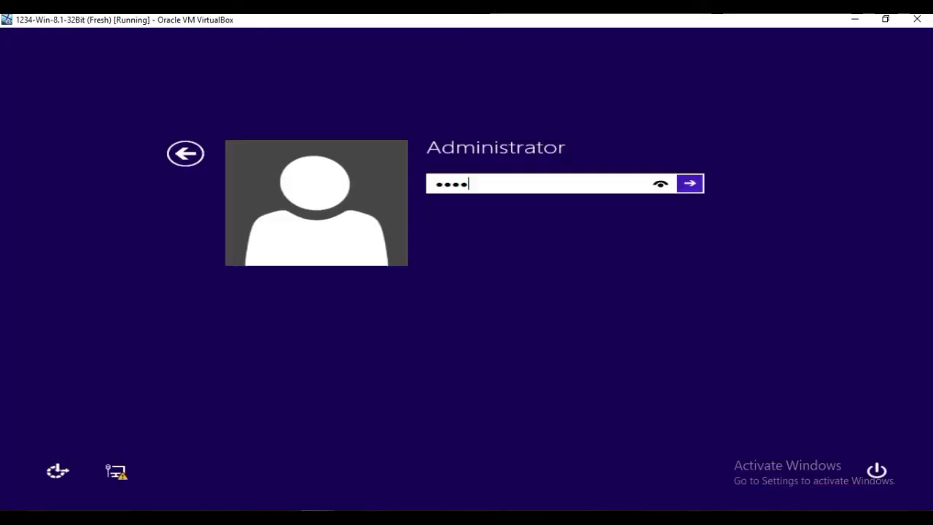
Sign in to the Windows 8.1 VM with the account password, then switch to the server VM
{"action": "type", "text": "*"}
{"action": "key", "text": "Return"}
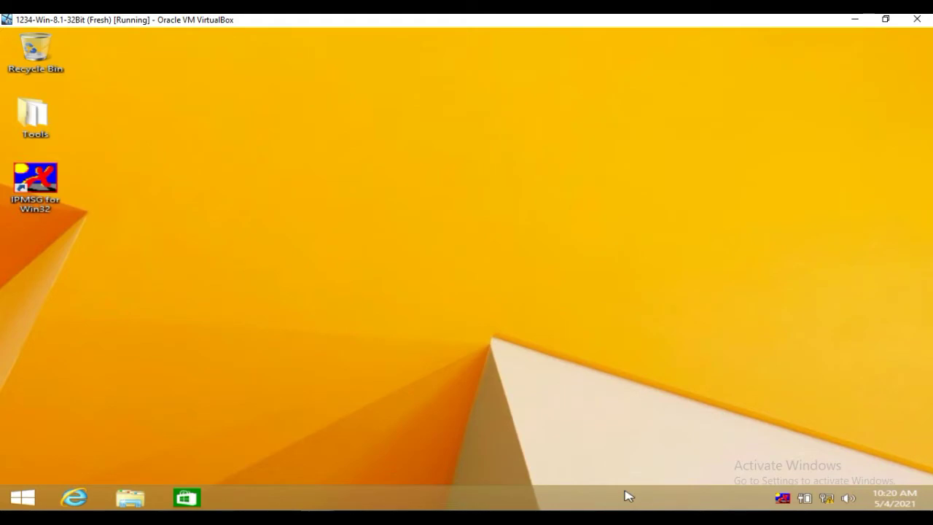
{"action": "mouse_move", "coordinate": [355, 444]}
{"action": "left_click", "coordinate": [290, 470]}
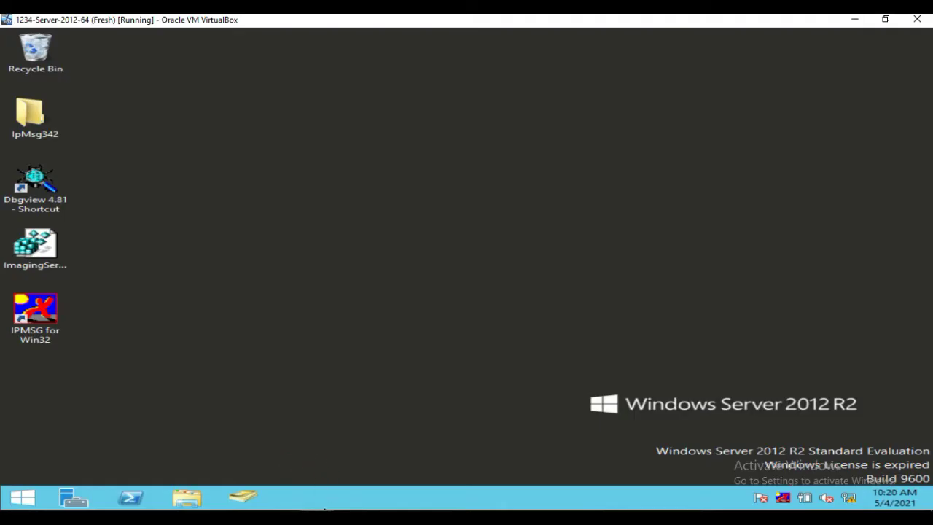
Back on Windows 8.1, open Network and Sharing Center from the tray network icon
{"action": "mouse_move", "coordinate": [324, 510]}
{"action": "left_click", "coordinate": [392, 424]}
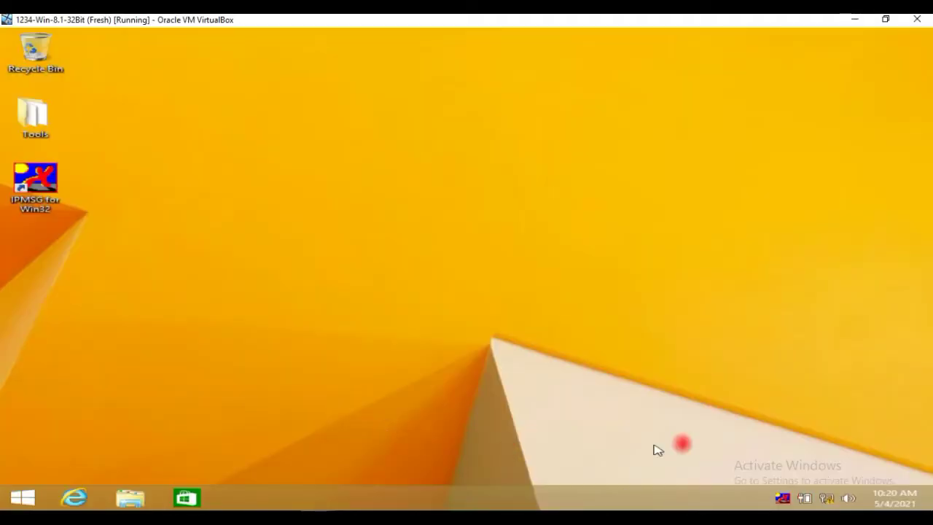
{"action": "right_click", "coordinate": [830, 497]}
{"action": "left_click", "coordinate": [818, 482]}
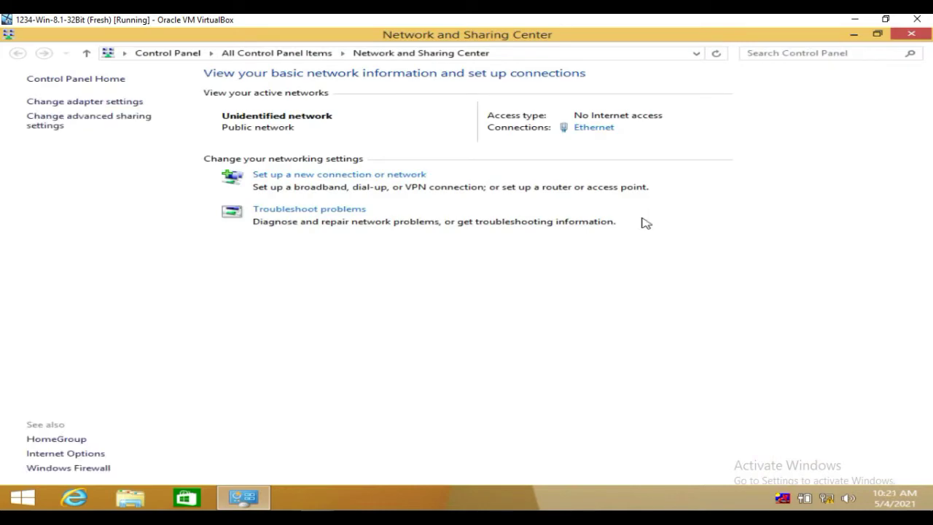
Open the Ethernet adapter's properties from Change adapter settings
{"action": "left_click", "coordinate": [132, 103]}
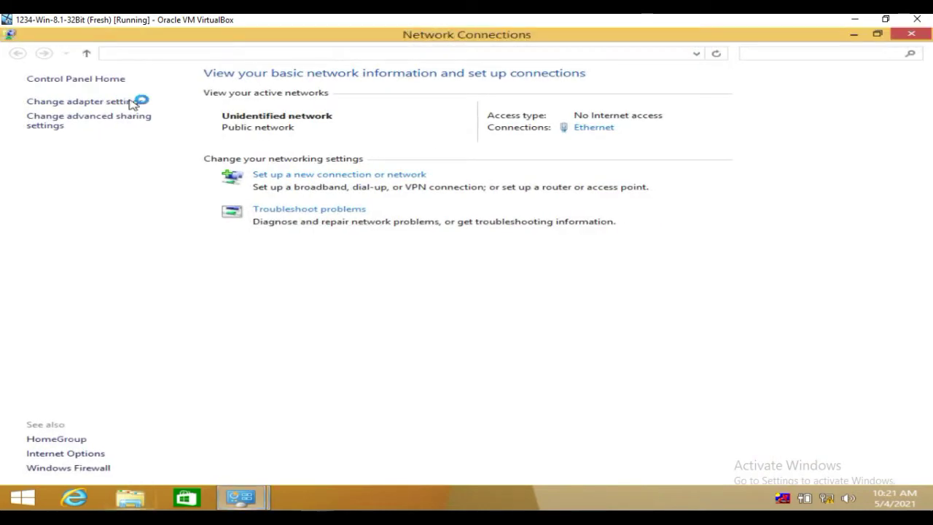
{"action": "left_click", "coordinate": [109, 107]}
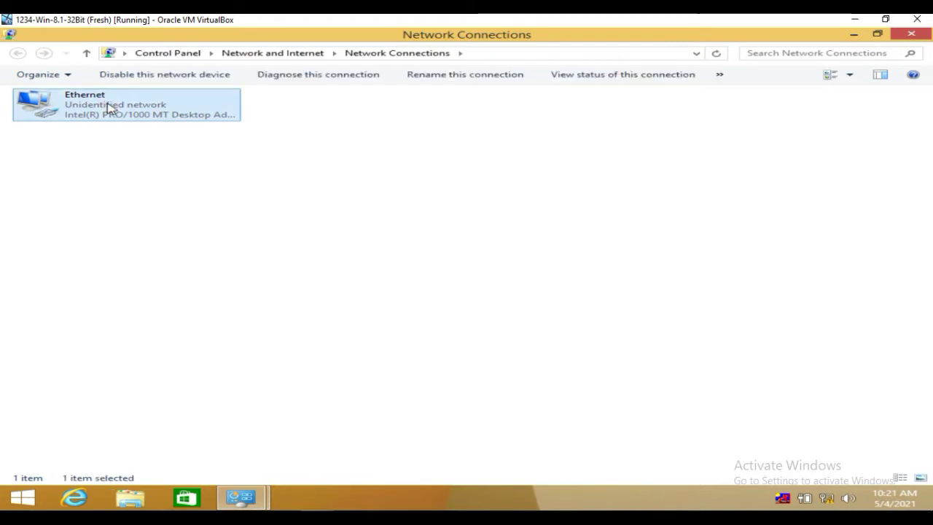
{"action": "left_click", "coordinate": [109, 107]}
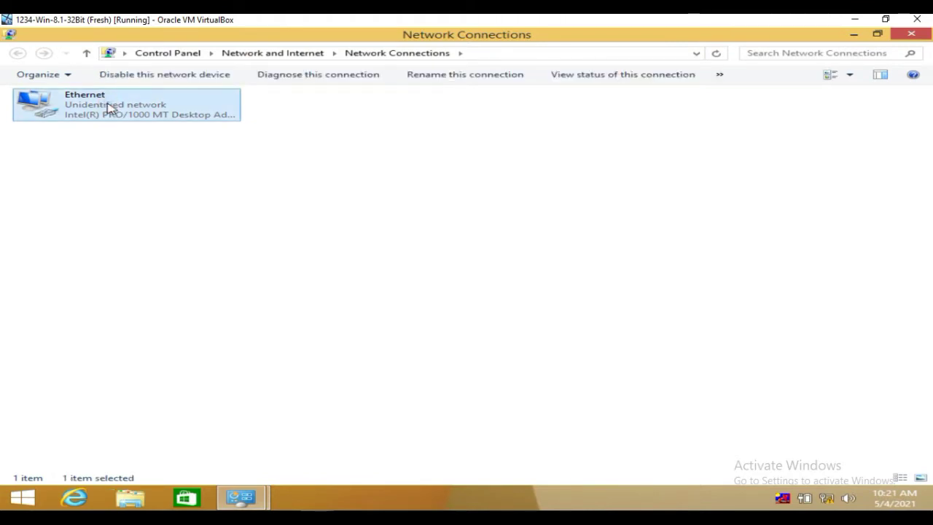
{"action": "right_click", "coordinate": [109, 107]}
{"action": "left_click", "coordinate": [180, 222]}
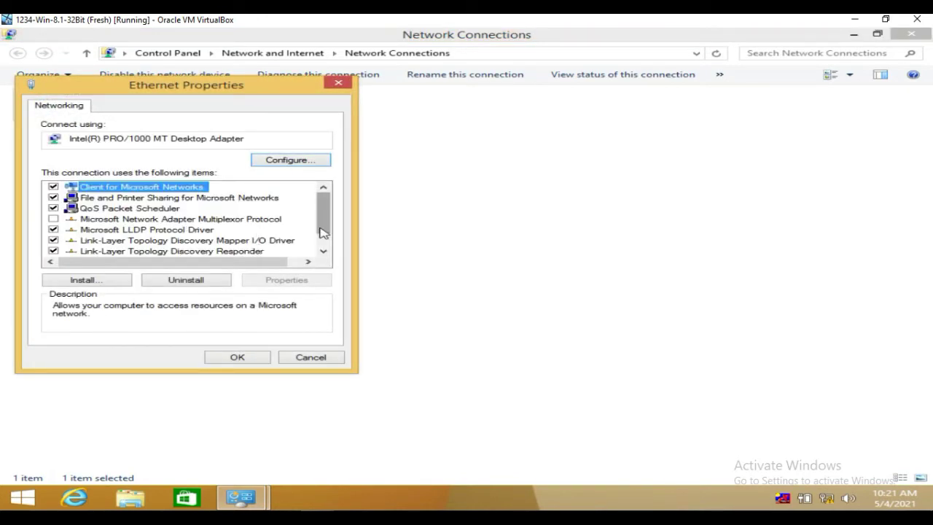
In the Ethernet adapter's IPv4 properties, select 'Use the following DNS server addresses'
{"action": "double_click", "coordinate": [323, 251]}
{"action": "left_click", "coordinate": [218, 250]}
{"action": "double_click", "coordinate": [221, 252]}
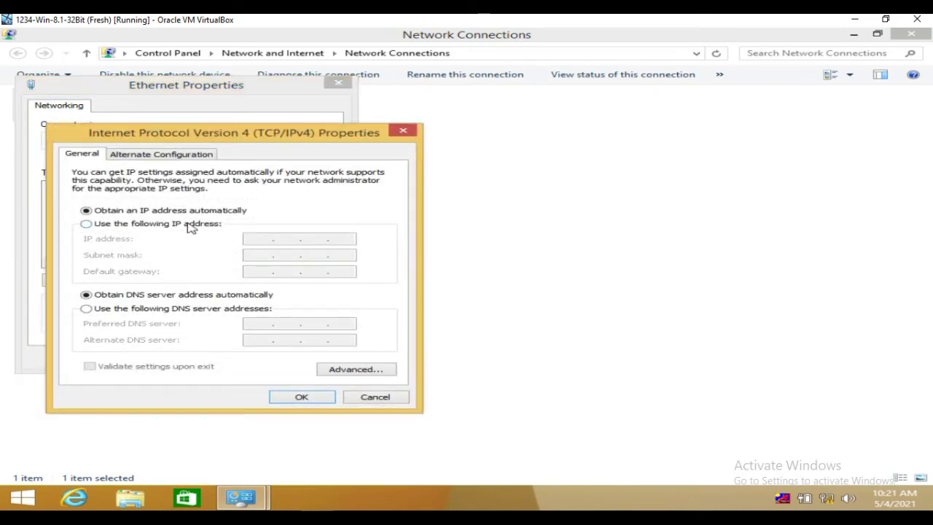
{"action": "left_click", "coordinate": [113, 309]}
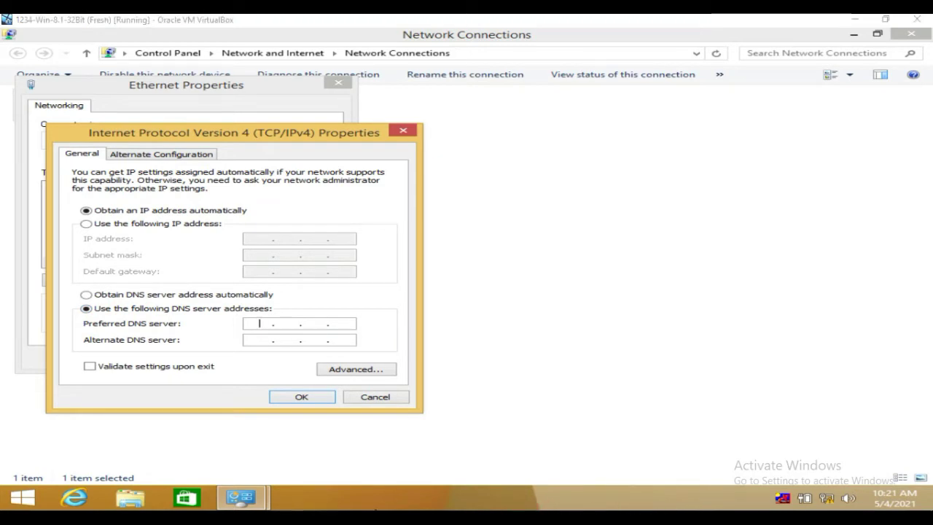
{"action": "left_click", "coordinate": [245, 456]}
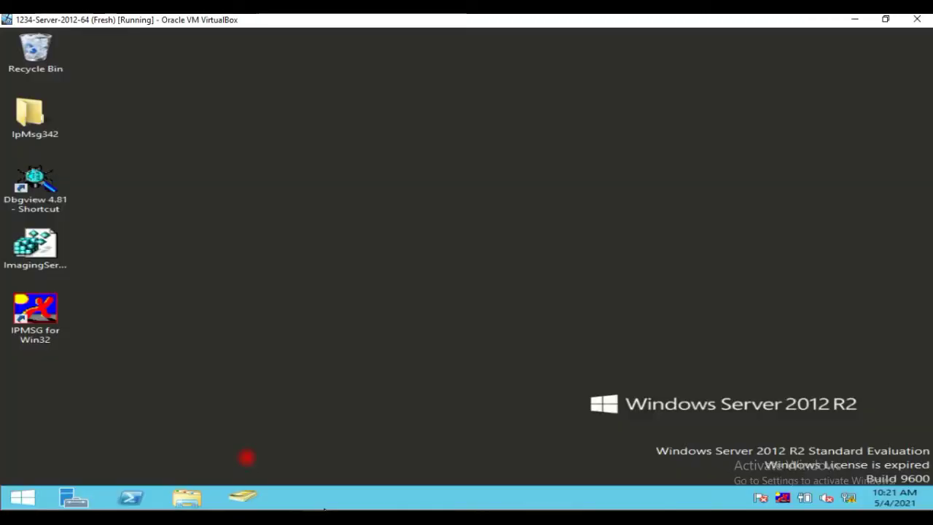
Read the server's IPv4 address, 192.168.1.109, from its Ethernet connection details
{"action": "right_click", "coordinate": [850, 501]}
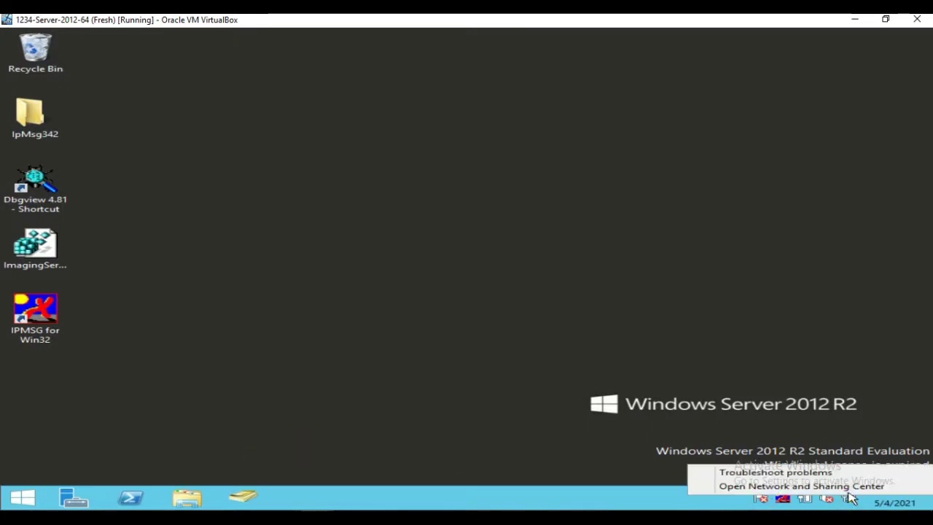
{"action": "left_click", "coordinate": [845, 488]}
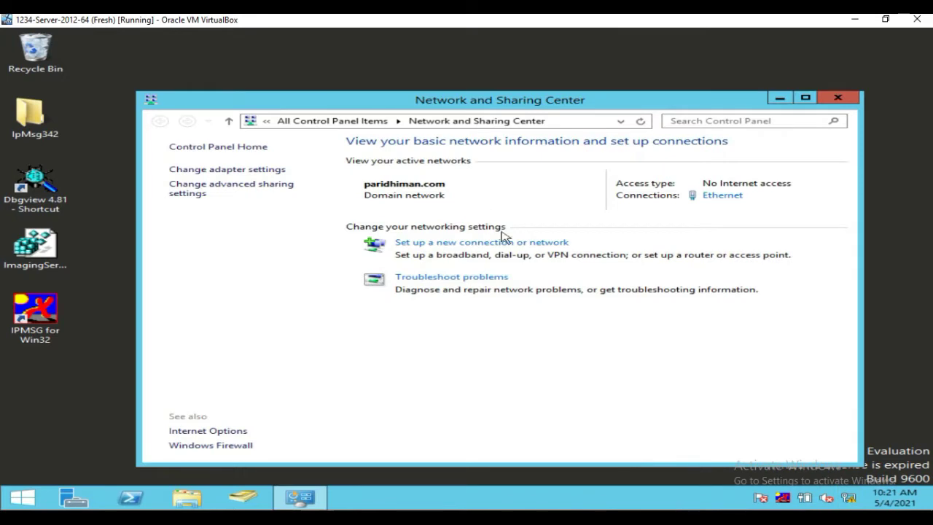
{"action": "left_click", "coordinate": [735, 195]}
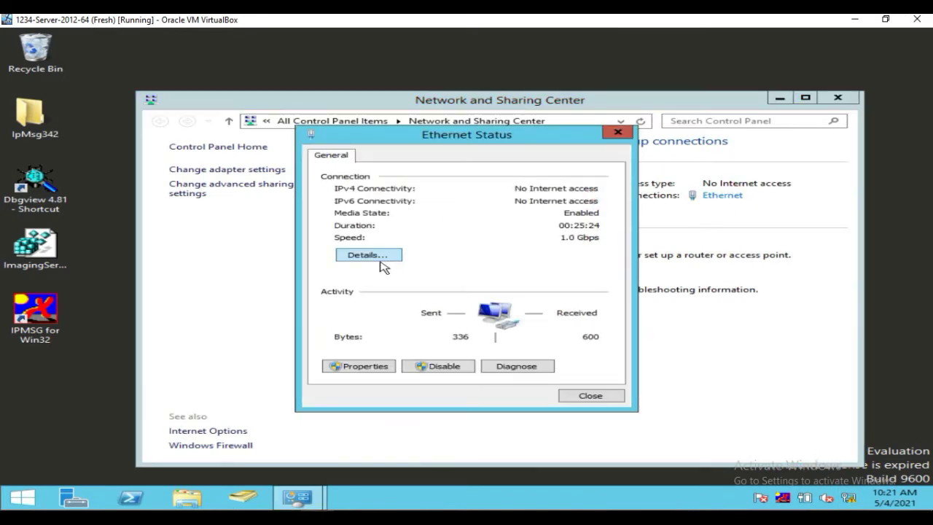
{"action": "left_click", "coordinate": [373, 255]}
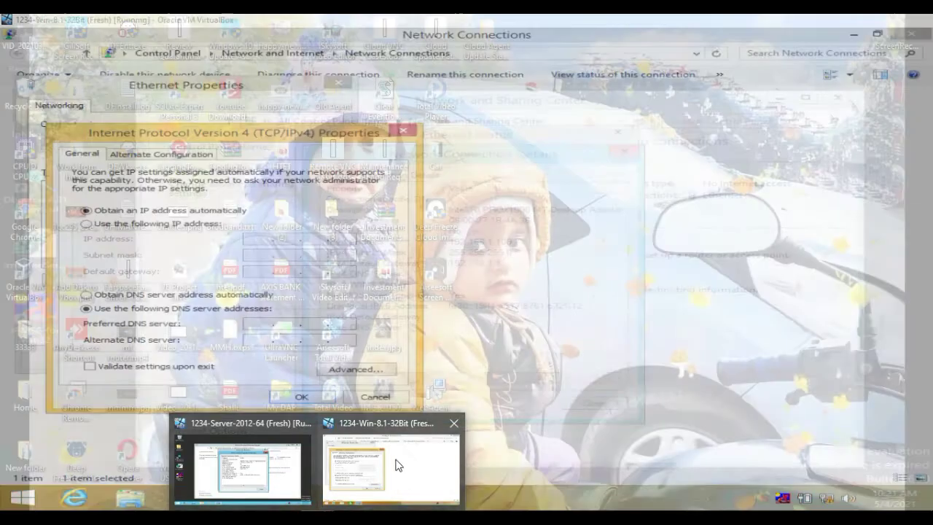
{"action": "left_click", "coordinate": [397, 460]}
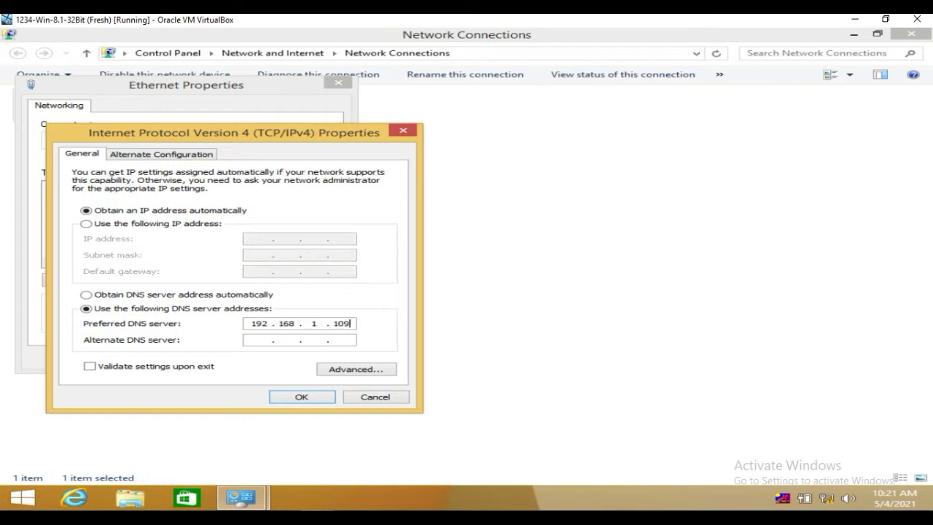
Confirm the 192.168.1.109 preferred DNS server and apply the Ethernet properties
{"action": "left_click", "coordinate": [301, 397]}
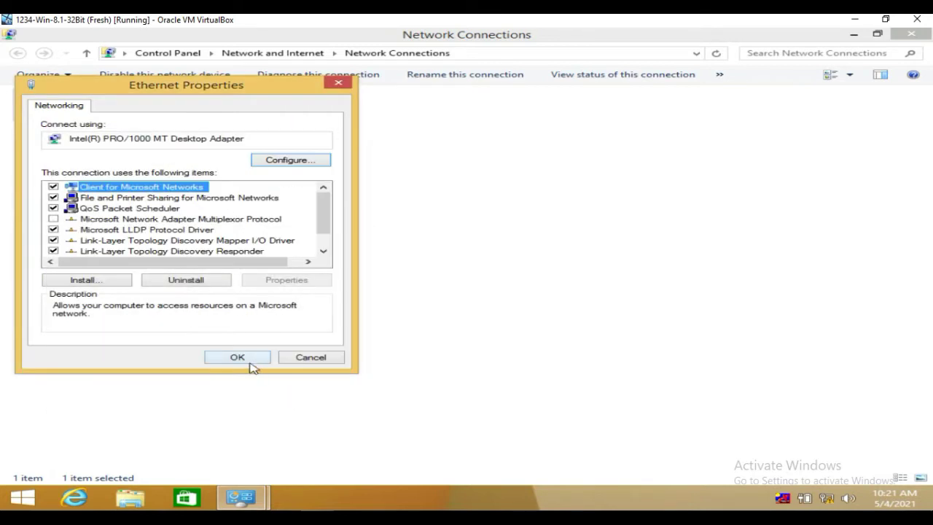
{"action": "left_click", "coordinate": [250, 361]}
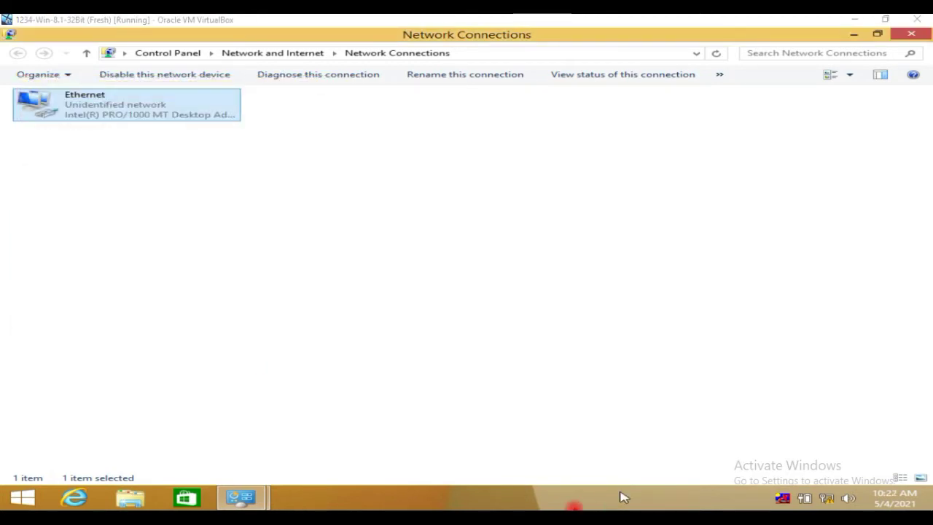
Refresh Network Connections, then disable and re-enable the Ethernet adapter
{"action": "right_click", "coordinate": [129, 161]}
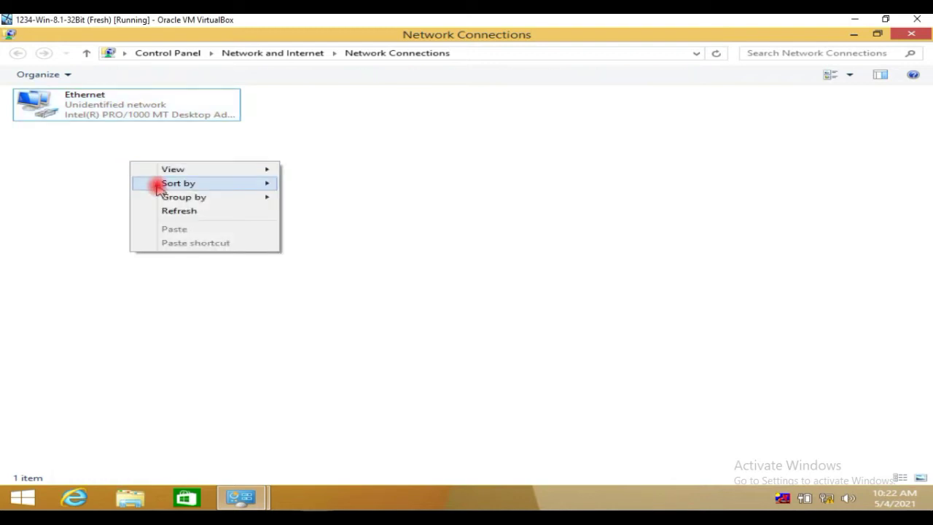
{"action": "left_click", "coordinate": [161, 211]}
{"action": "left_click", "coordinate": [126, 112]}
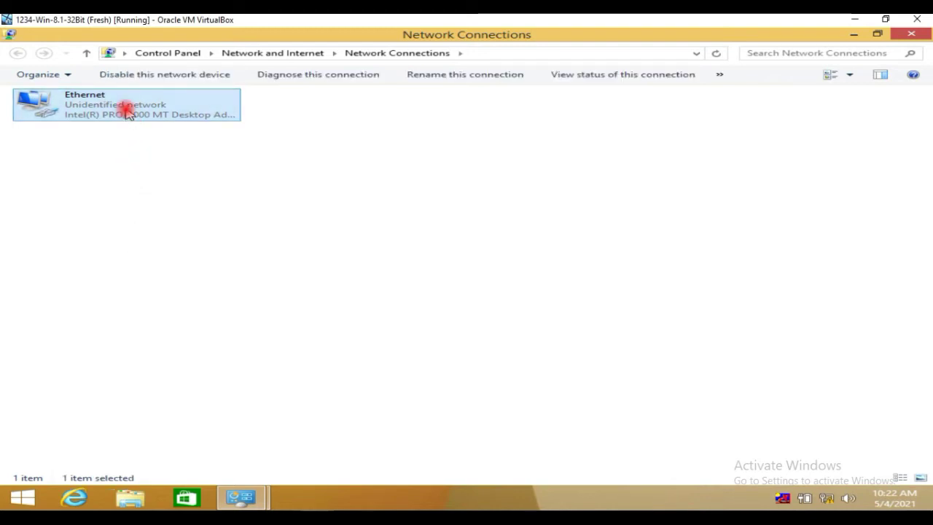
{"action": "right_click", "coordinate": [129, 114]}
{"action": "left_click", "coordinate": [138, 118]}
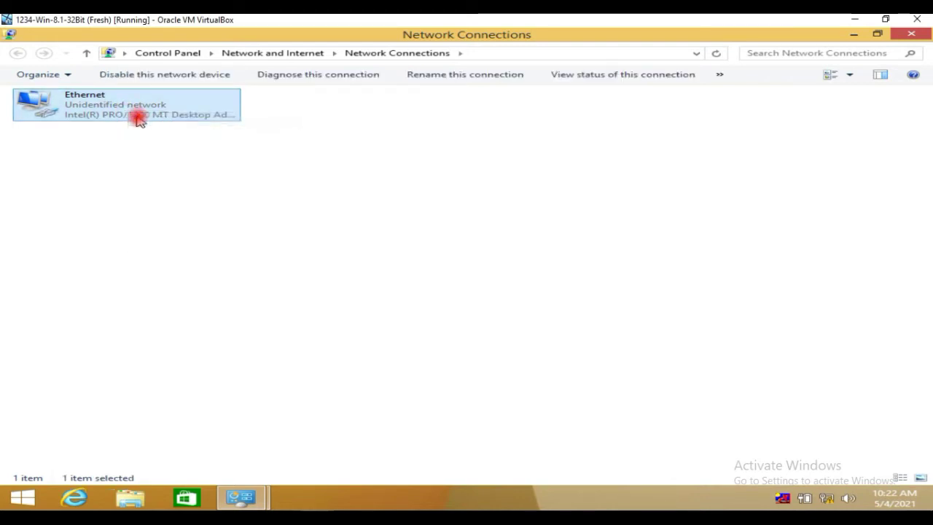
{"action": "left_click", "coordinate": [136, 152]}
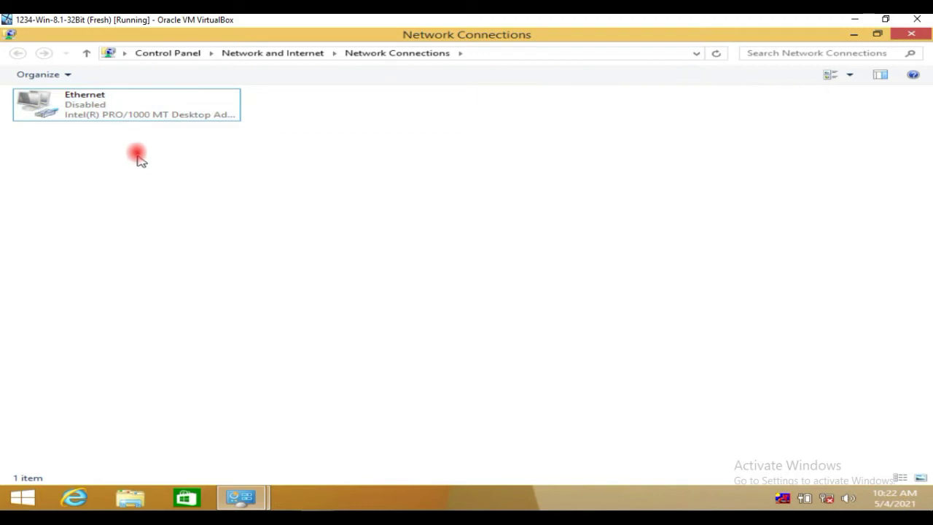
{"action": "left_click", "coordinate": [102, 99]}
{"action": "double_click", "coordinate": [102, 99]}
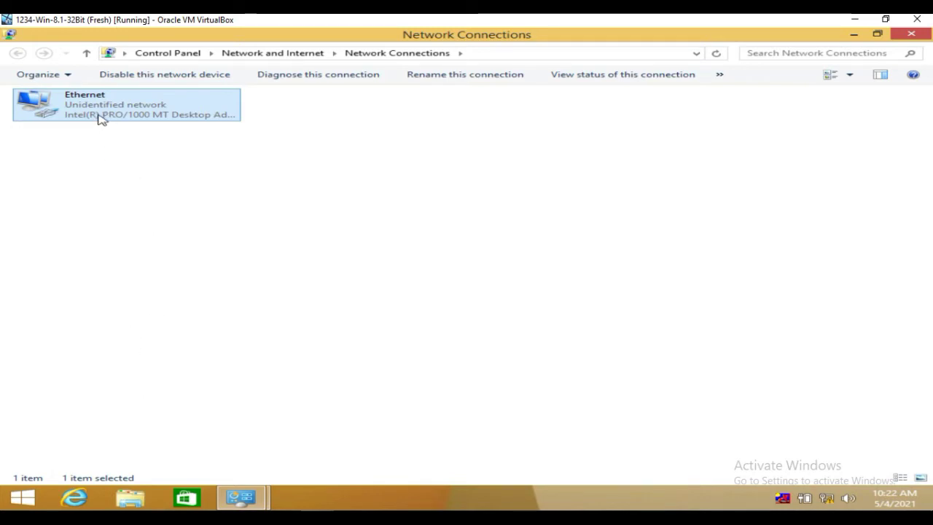
Check Ethernet details show IP 192.168.1.103 and DNS 192.168.1.109, then close both dialogs
{"action": "right_click", "coordinate": [102, 120]}
{"action": "left_click", "coordinate": [148, 136]}
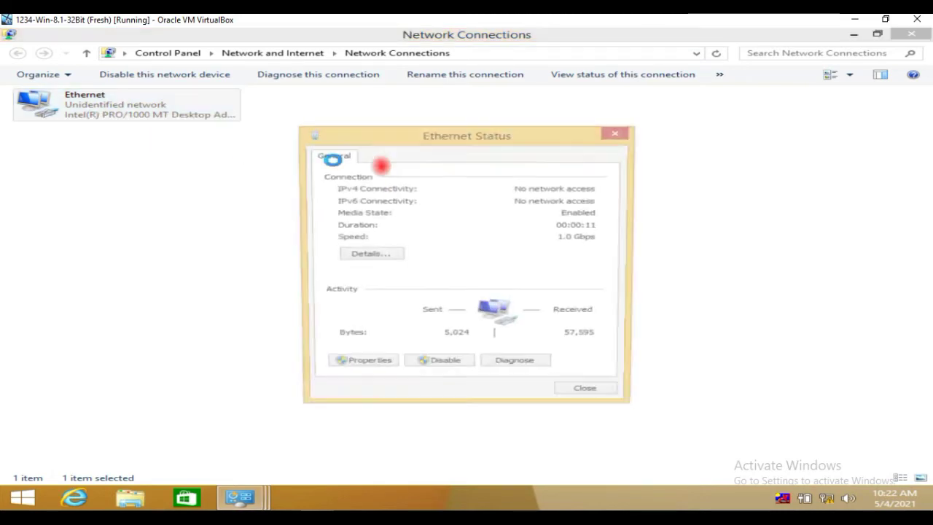
{"action": "left_click", "coordinate": [373, 256]}
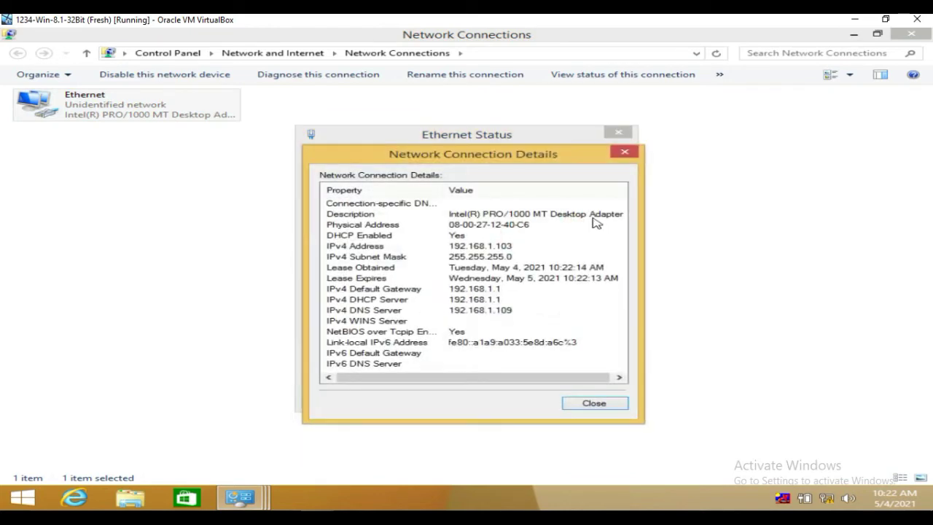
{"action": "left_click", "coordinate": [625, 151]}
{"action": "left_click", "coordinate": [618, 132]}
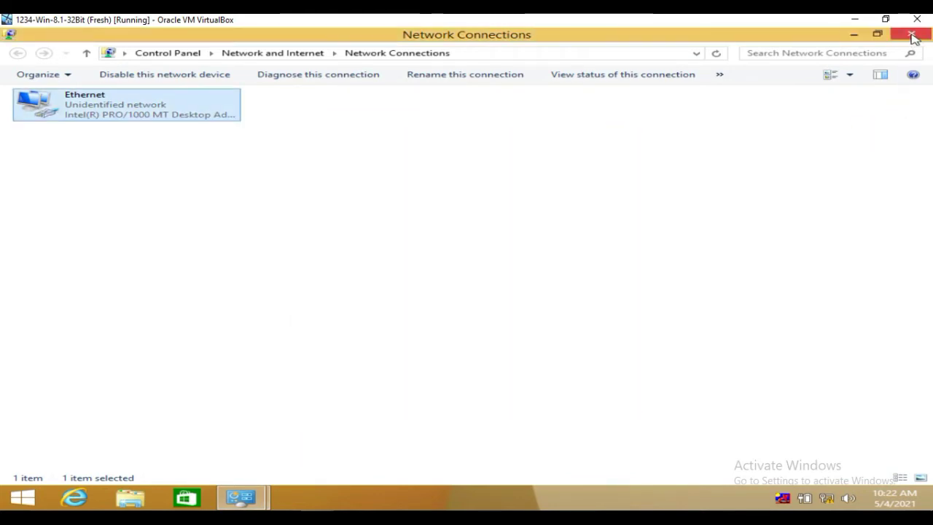
Close Network Connections and open This PC's System page in File Explorer, showing WORKGROUP
{"action": "left_click", "coordinate": [126, 497]}
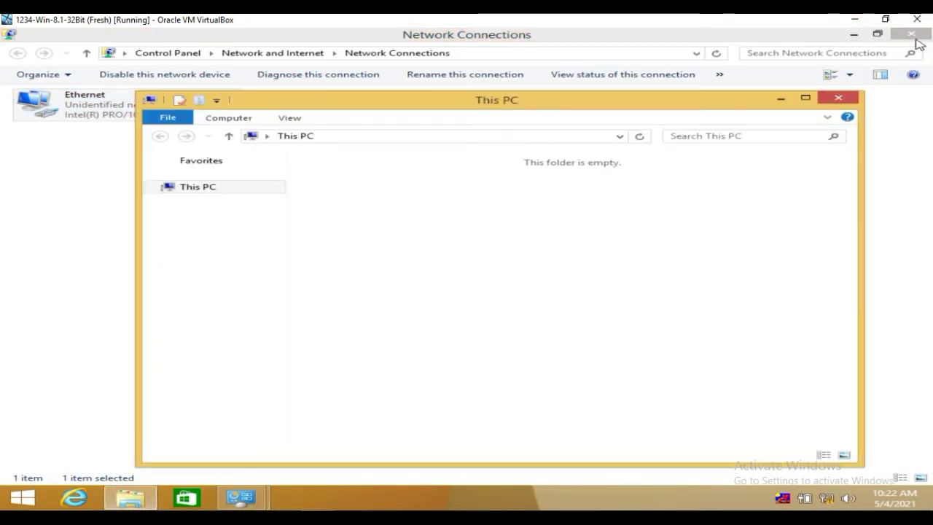
{"action": "left_click", "coordinate": [911, 34]}
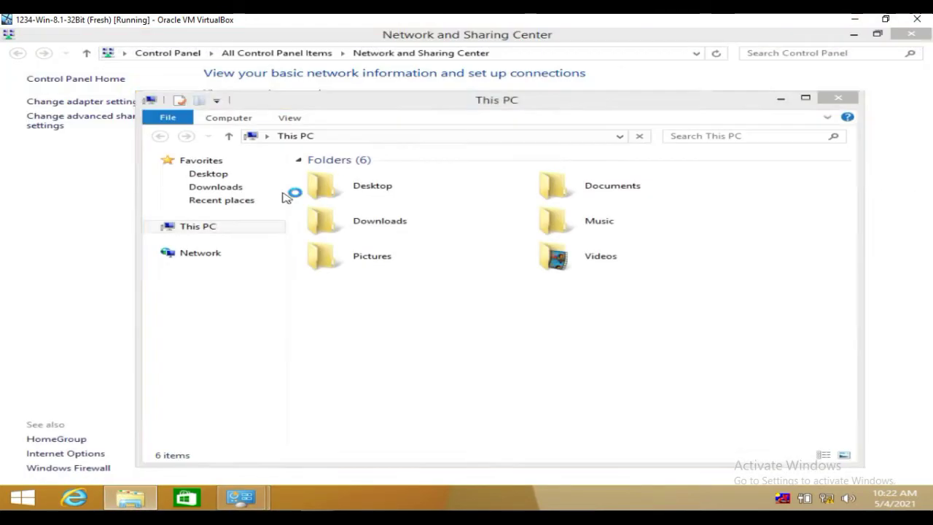
{"action": "right_click", "coordinate": [193, 226]}
{"action": "left_click", "coordinate": [604, 381]}
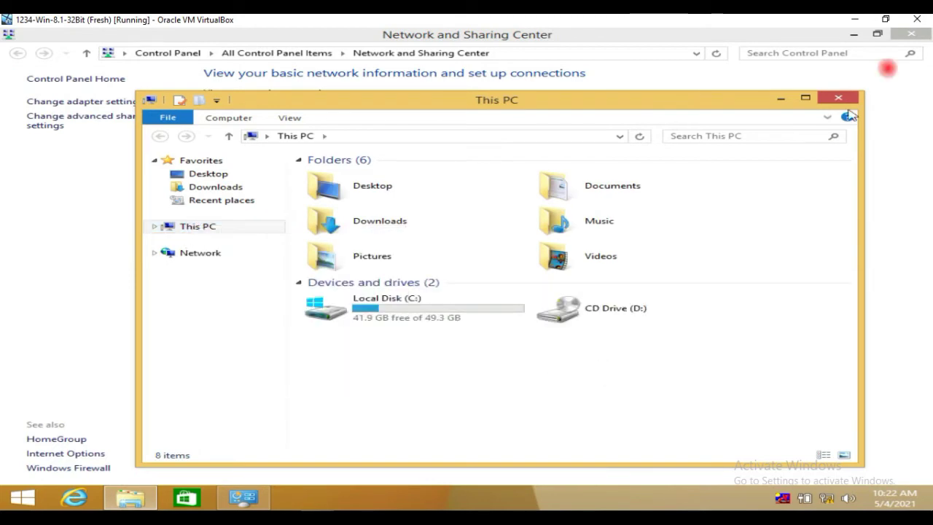
{"action": "left_click", "coordinate": [806, 99]}
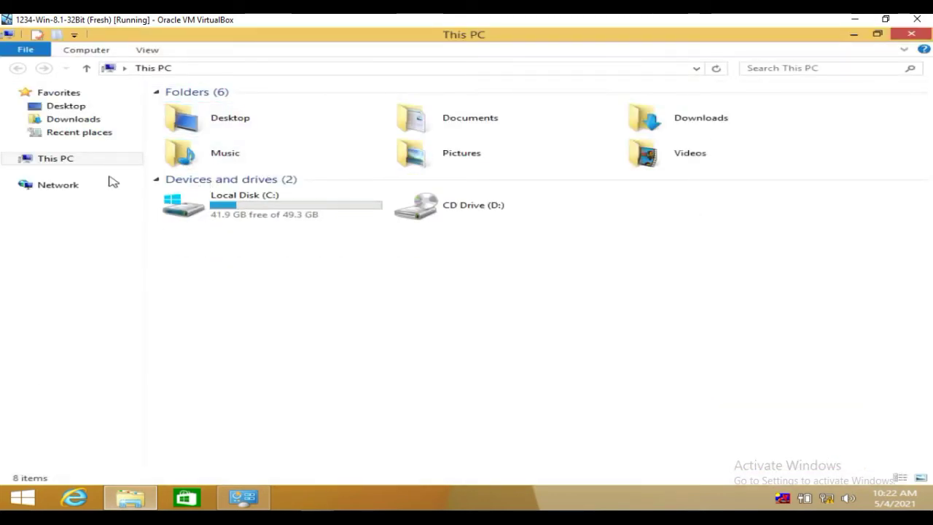
{"action": "right_click", "coordinate": [56, 161]}
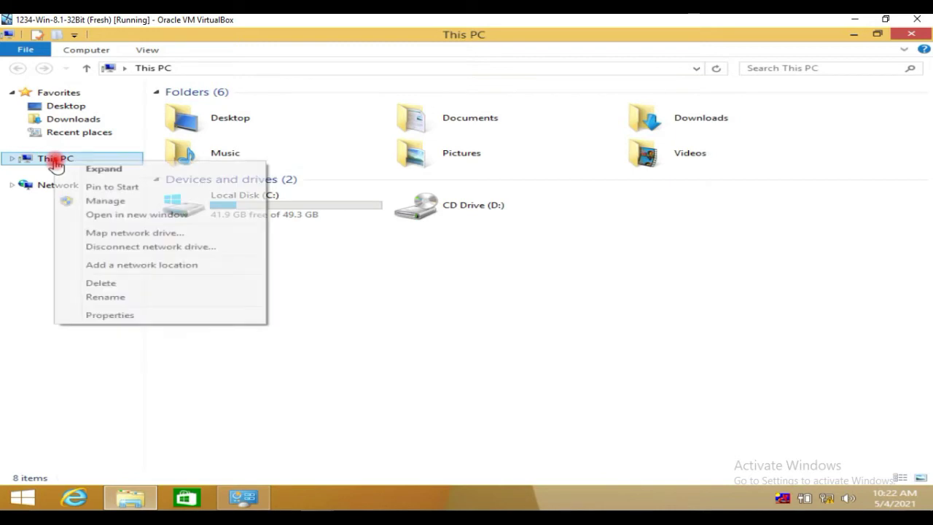
{"action": "left_click", "coordinate": [124, 319]}
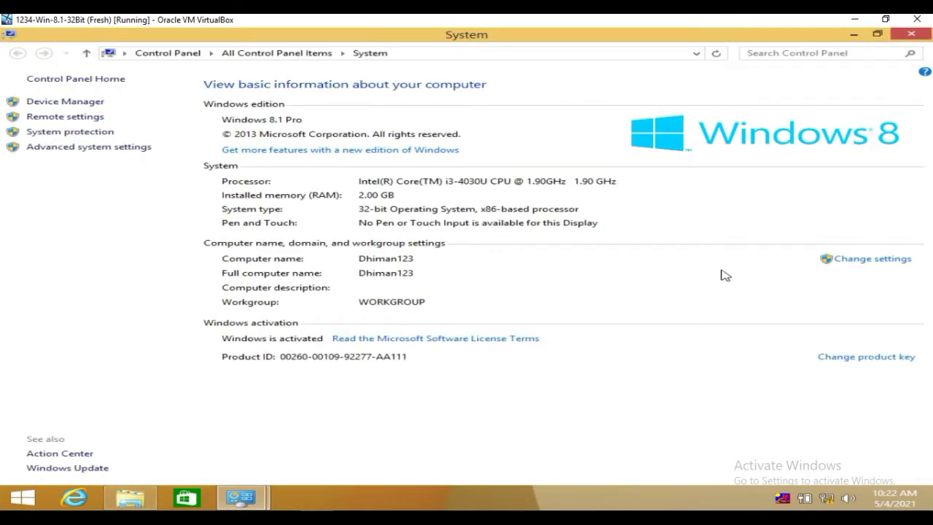
From Advanced system settings' Computer Name tab, choose Change and switch membership to Domain
{"action": "left_click", "coordinate": [863, 261]}
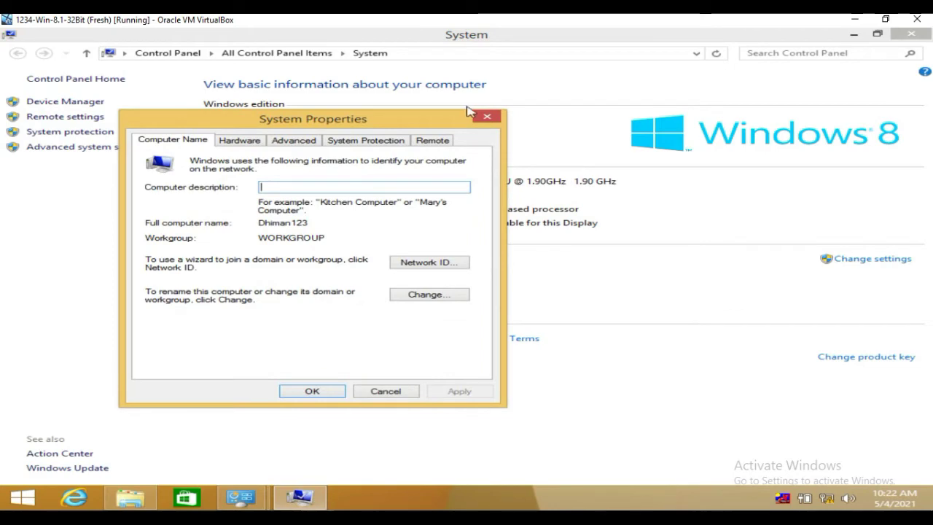
{"action": "left_click", "coordinate": [487, 118]}
{"action": "left_click", "coordinate": [40, 147]}
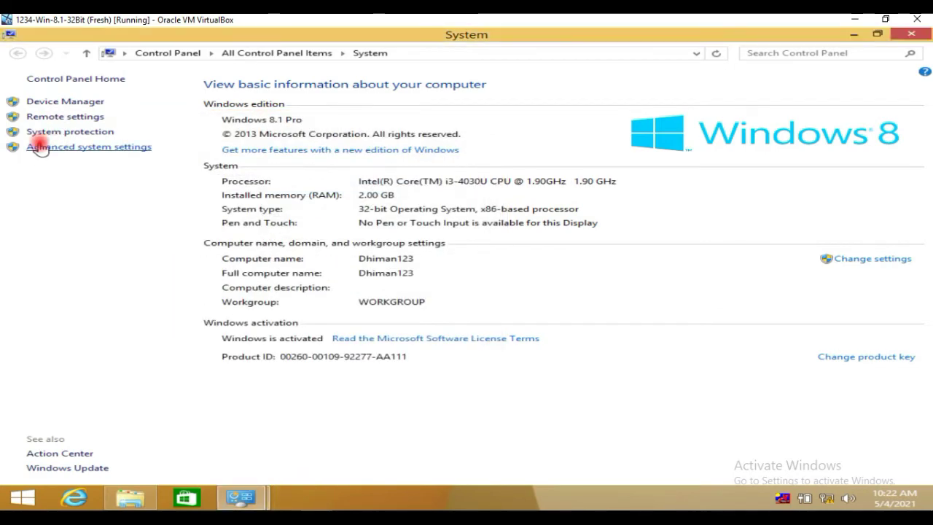
{"action": "left_click", "coordinate": [201, 158]}
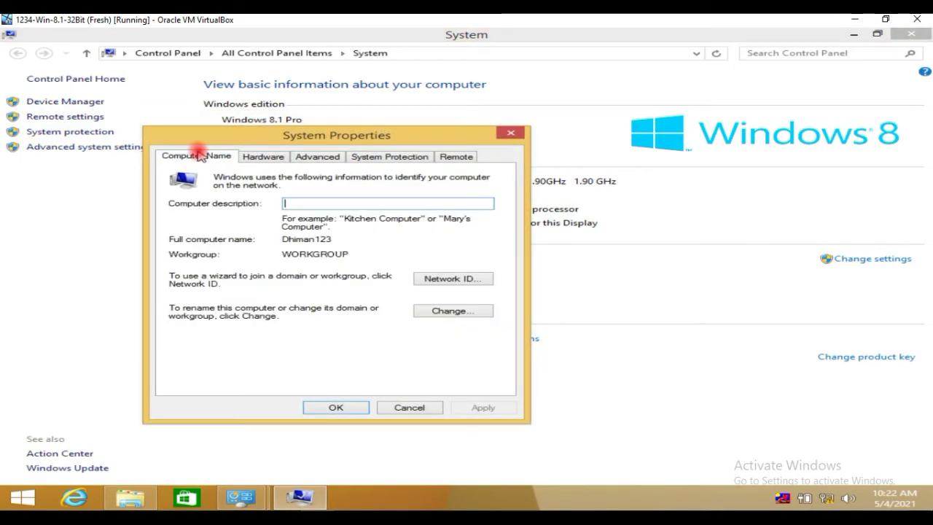
{"action": "left_click", "coordinate": [453, 311]}
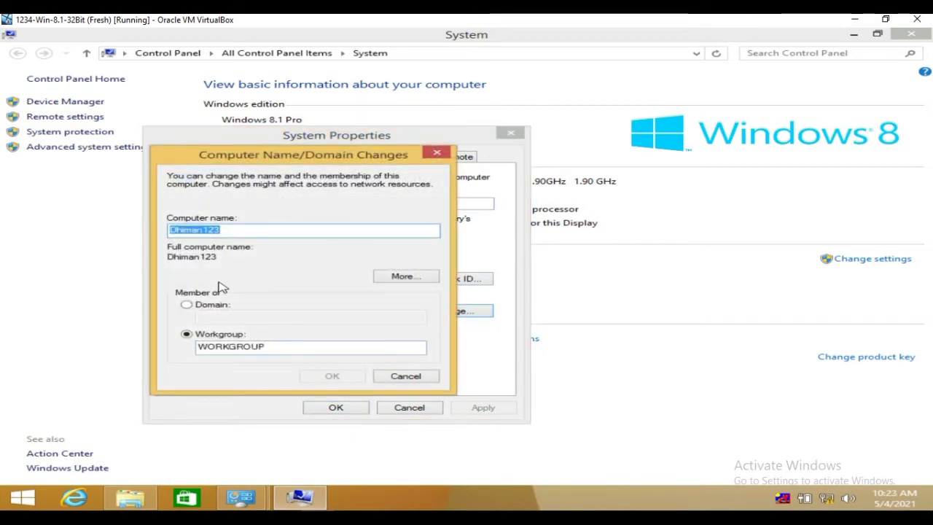
{"action": "left_click", "coordinate": [209, 306]}
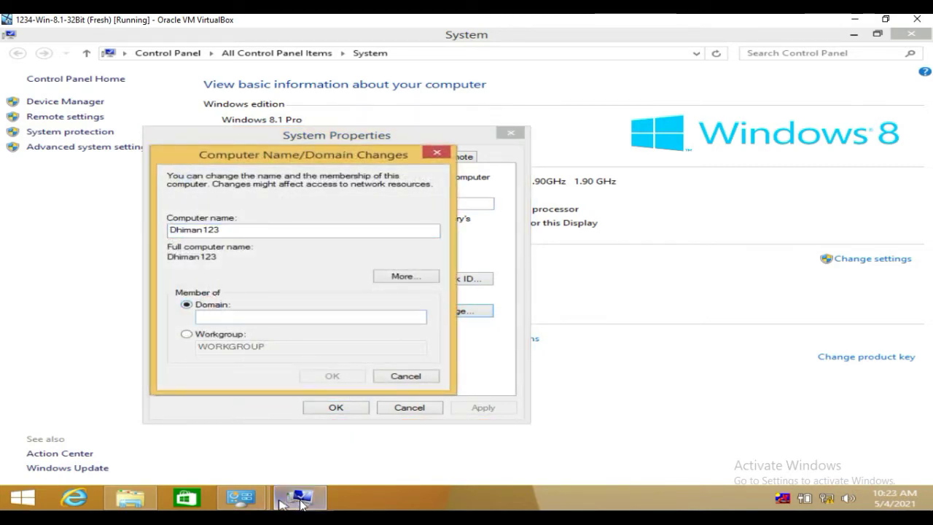
{"action": "mouse_move", "coordinate": [299, 498]}
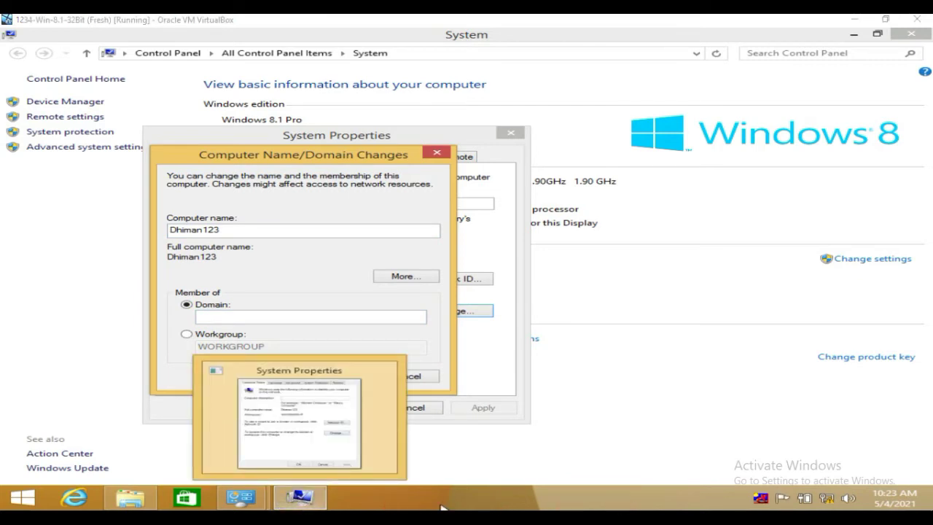
On the server VM, close the connection details and Ethernet status windows
{"action": "mouse_move", "coordinate": [392, 521]}
{"action": "left_click", "coordinate": [274, 449]}
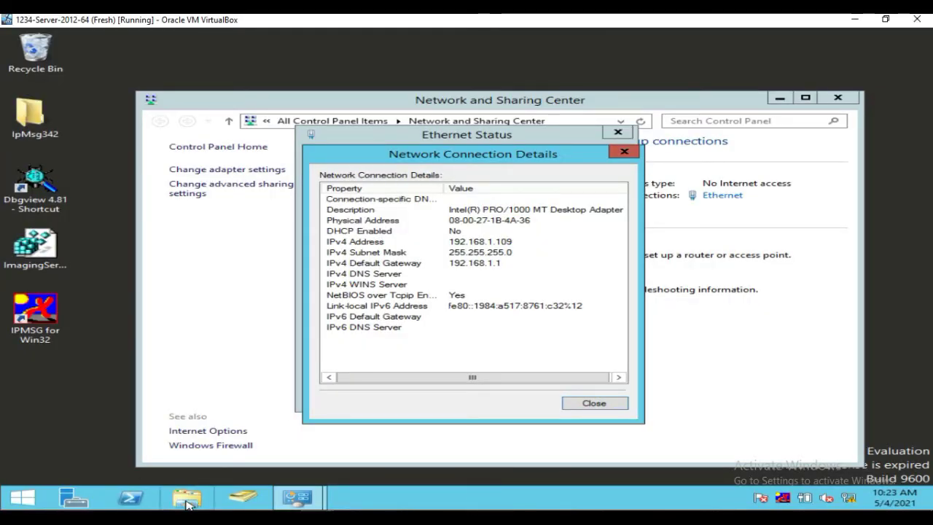
{"action": "left_click", "coordinate": [624, 152]}
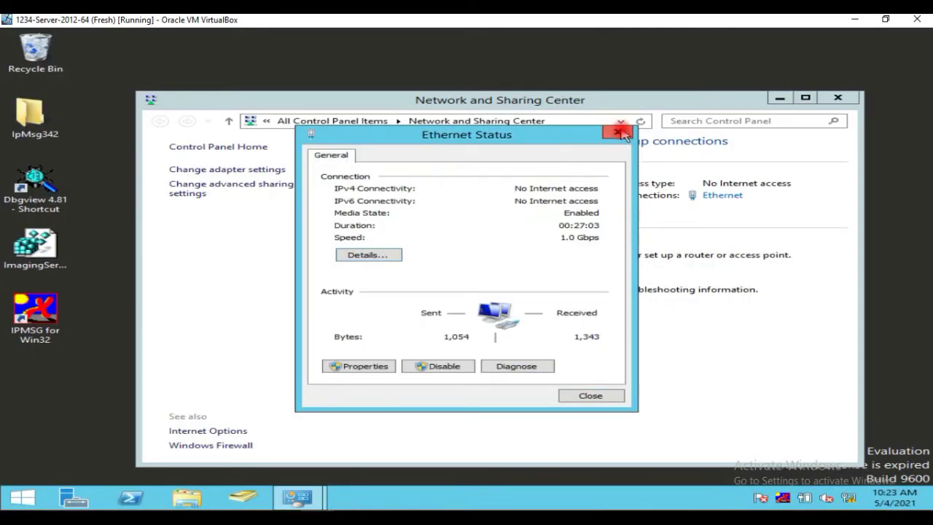
{"action": "left_click", "coordinate": [618, 132]}
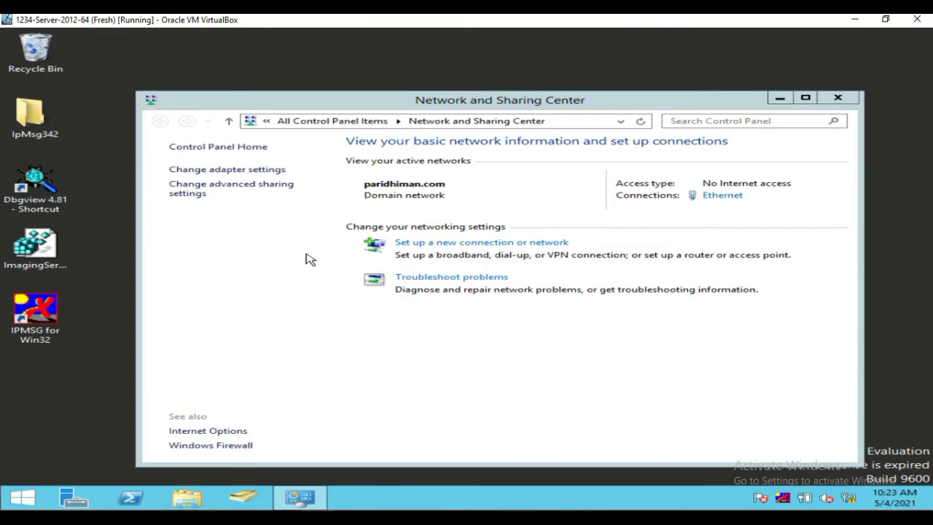
Confirm the server's domain is paridhiman.com via This PC properties, then return to Windows 8.1
{"action": "key", "text": "super+e"}
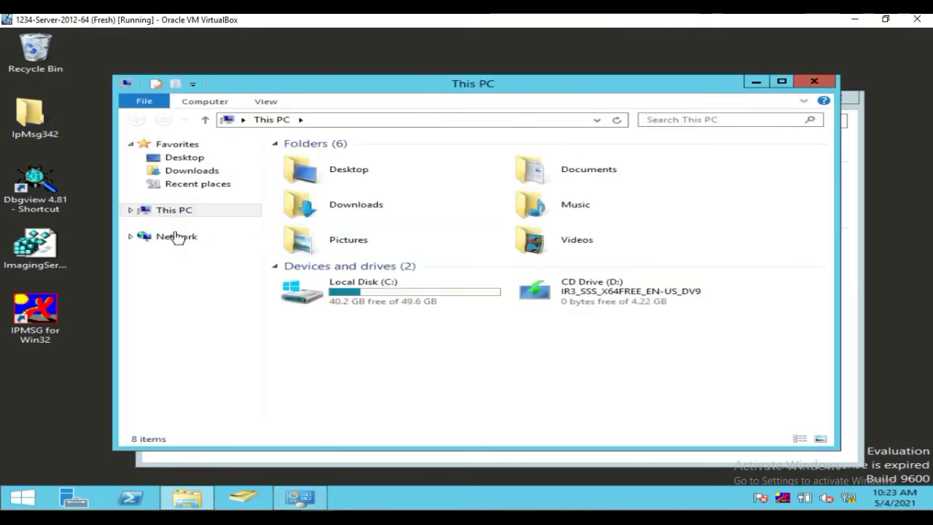
{"action": "right_click", "coordinate": [169, 213]}
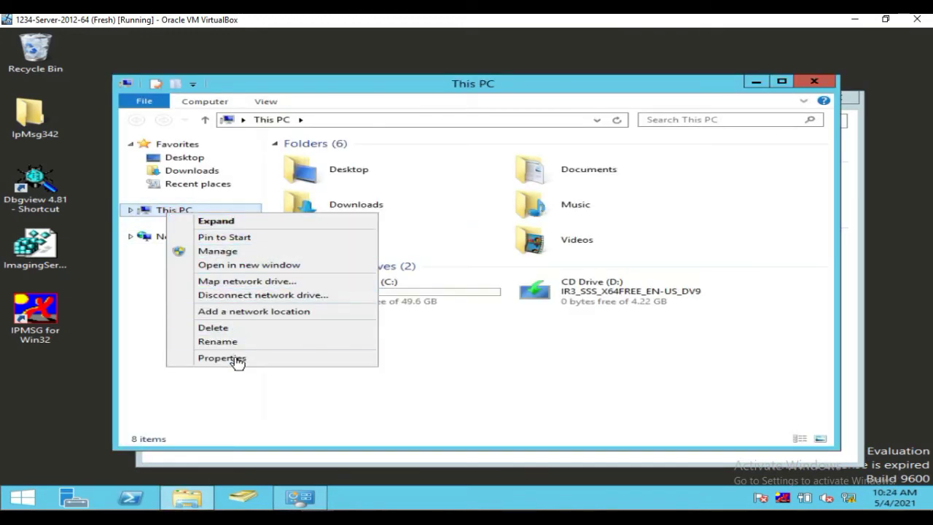
{"action": "left_click", "coordinate": [238, 360]}
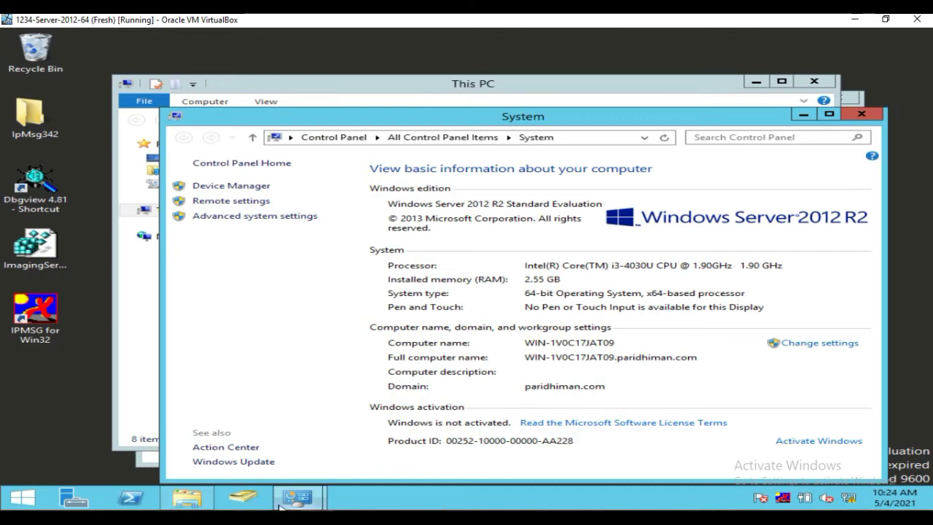
{"action": "mouse_move", "coordinate": [297, 503]}
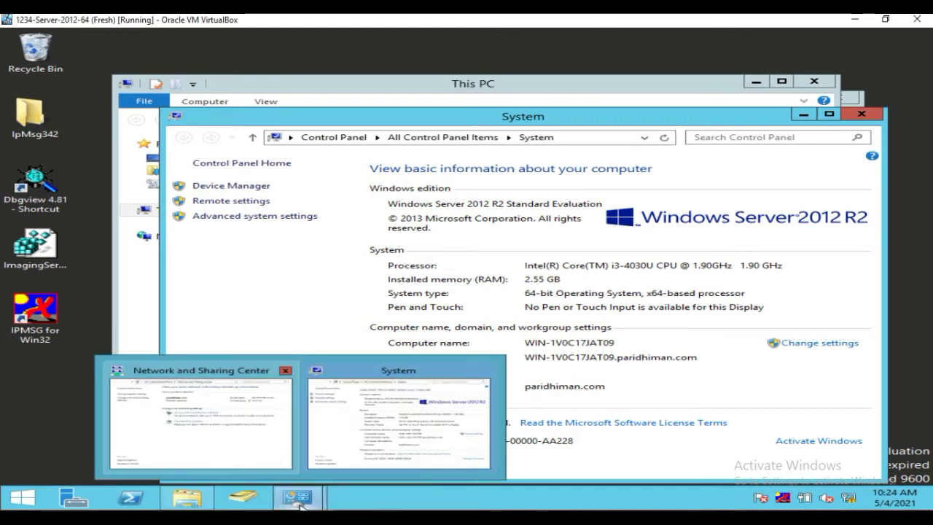
{"action": "left_click", "coordinate": [361, 474]}
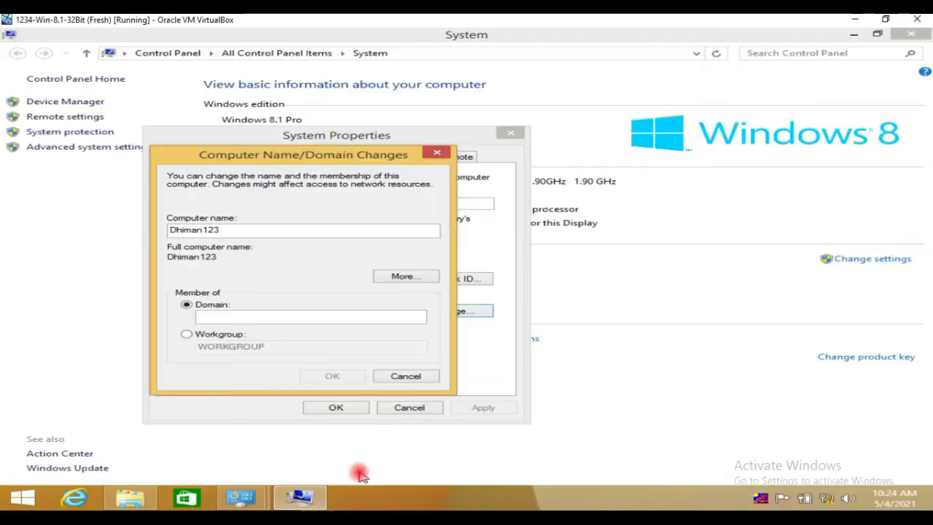
Enter paridhiman as the domain name and submit the join request
{"action": "left_click", "coordinate": [270, 316]}
{"action": "type", "text": "paridhiman"}
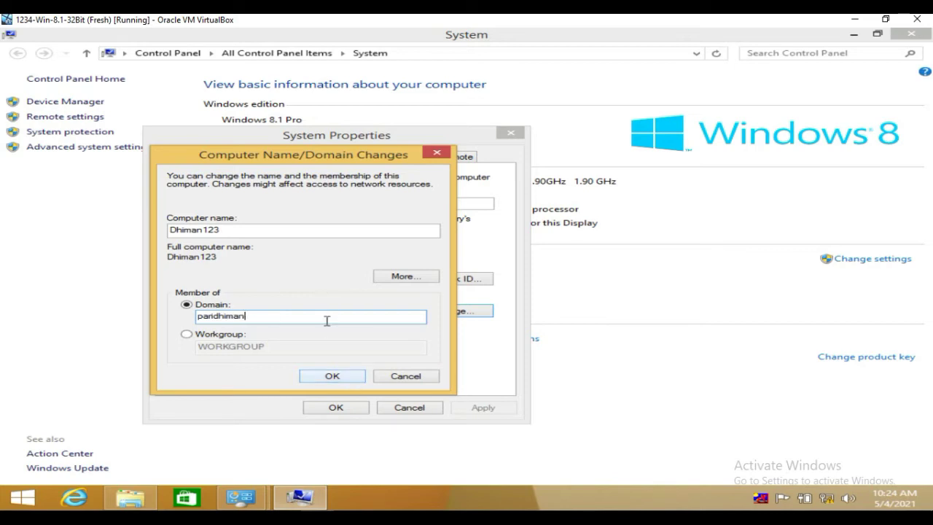
{"action": "left_click", "coordinate": [332, 374]}
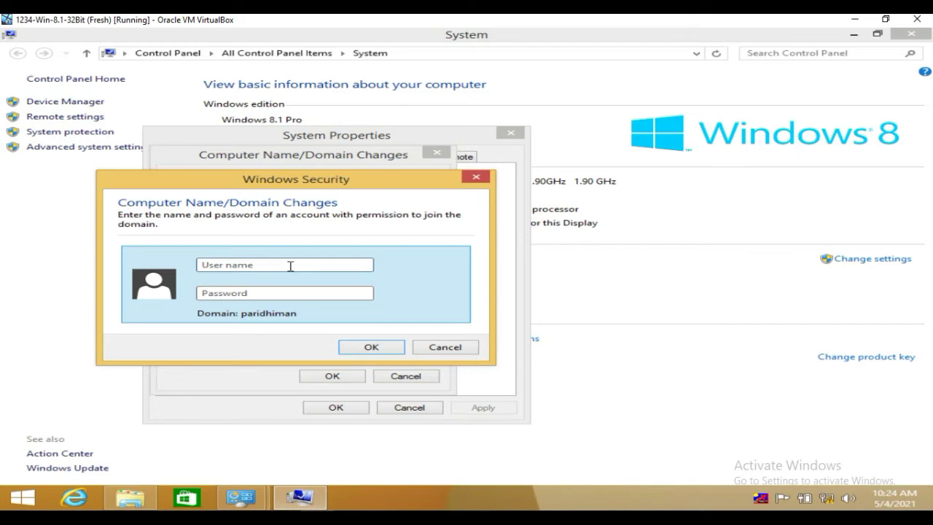
Visit the Windows Server 2012 VM's desktop, then return to the Windows 8.1 VM
{"action": "type", "text": "A"}
{"action": "mouse_move", "coordinate": [335, 507]}
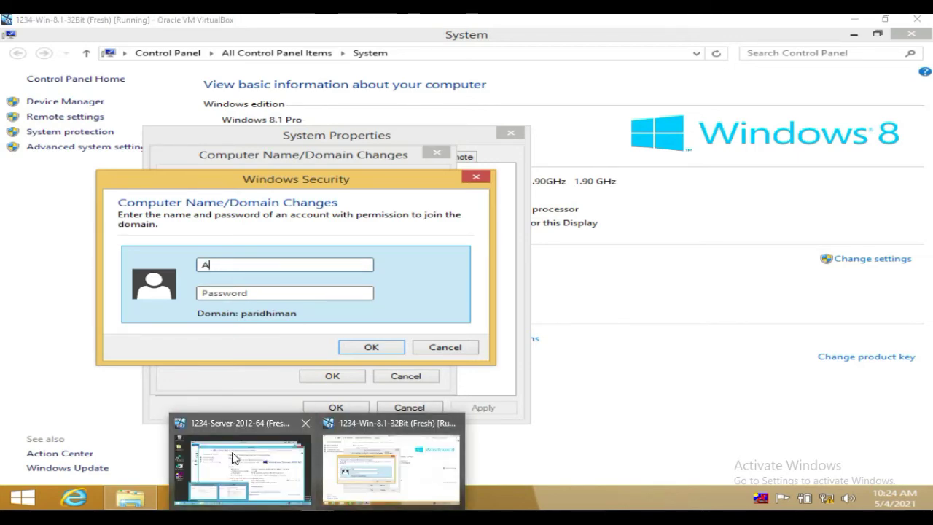
{"action": "left_click", "coordinate": [244, 469]}
{"action": "left_click", "coordinate": [13, 498]}
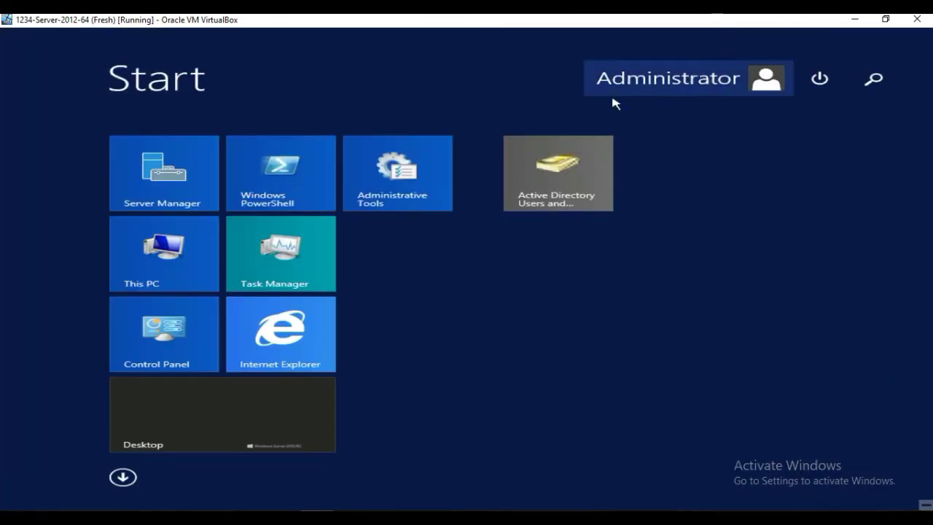
{"action": "left_click", "coordinate": [209, 423]}
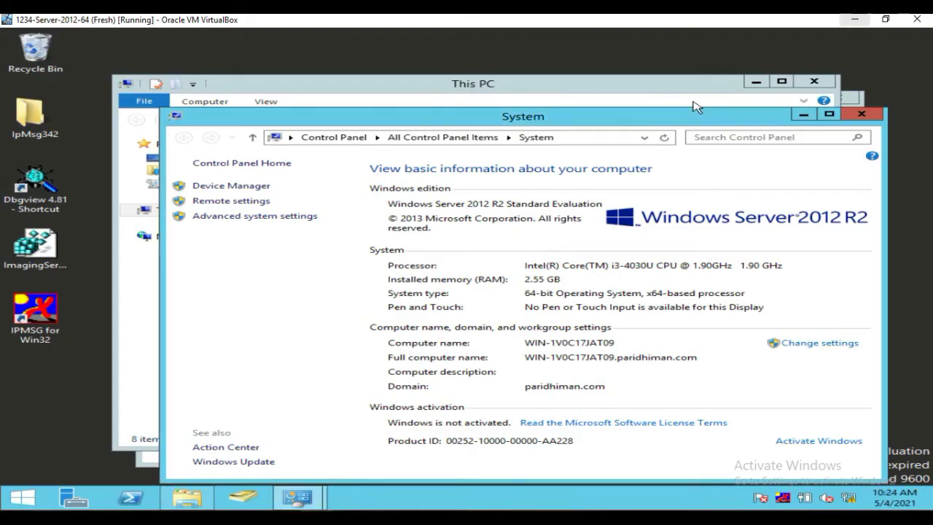
{"action": "mouse_move", "coordinate": [502, 494]}
{"action": "left_click", "coordinate": [379, 467]}
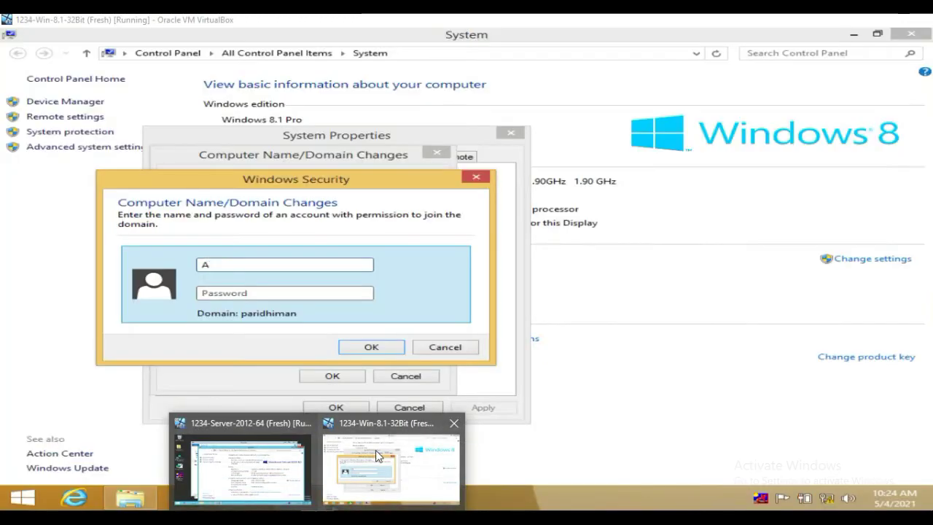
Enter the domain Administrator user name and the account password in Windows Security, and submit them
{"action": "left_click", "coordinate": [250, 262]}
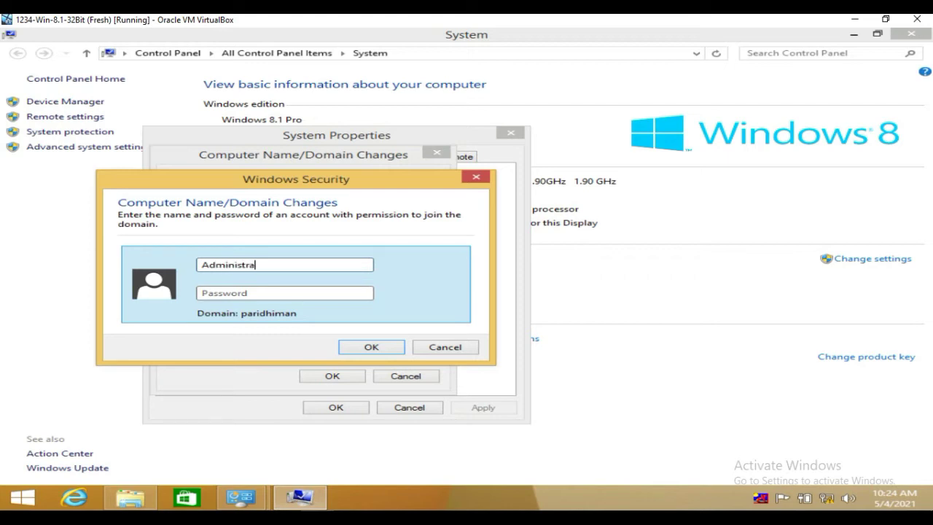
{"action": "left_click", "coordinate": [285, 292]}
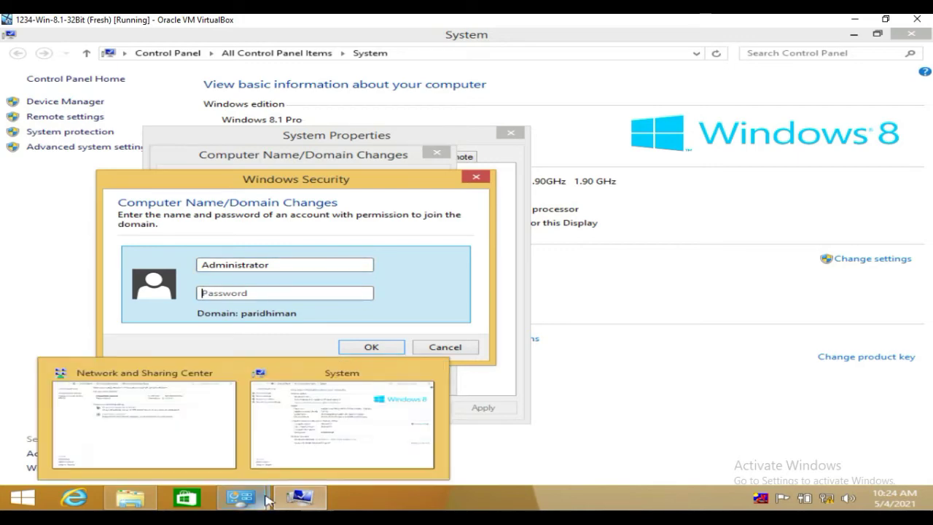
{"action": "mouse_move", "coordinate": [295, 497]}
{"action": "left_click", "coordinate": [257, 457]}
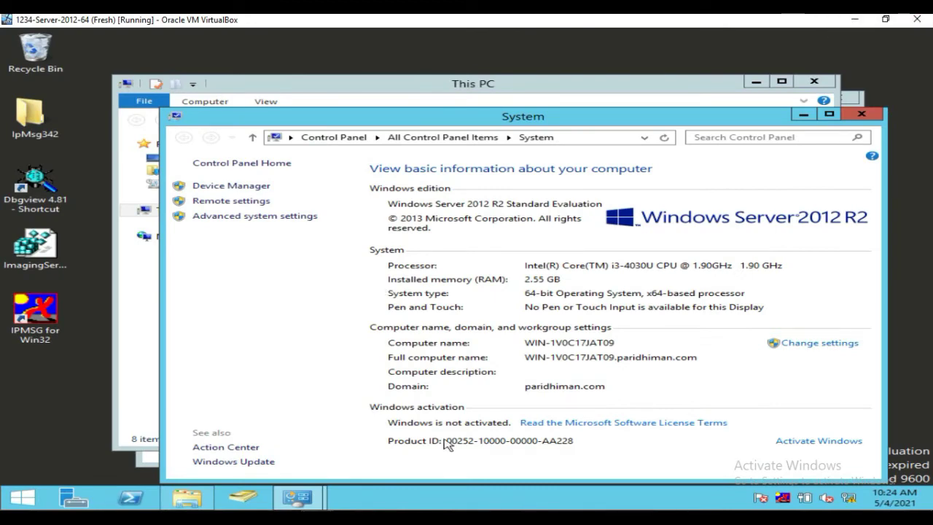
{"action": "mouse_move", "coordinate": [297, 498]}
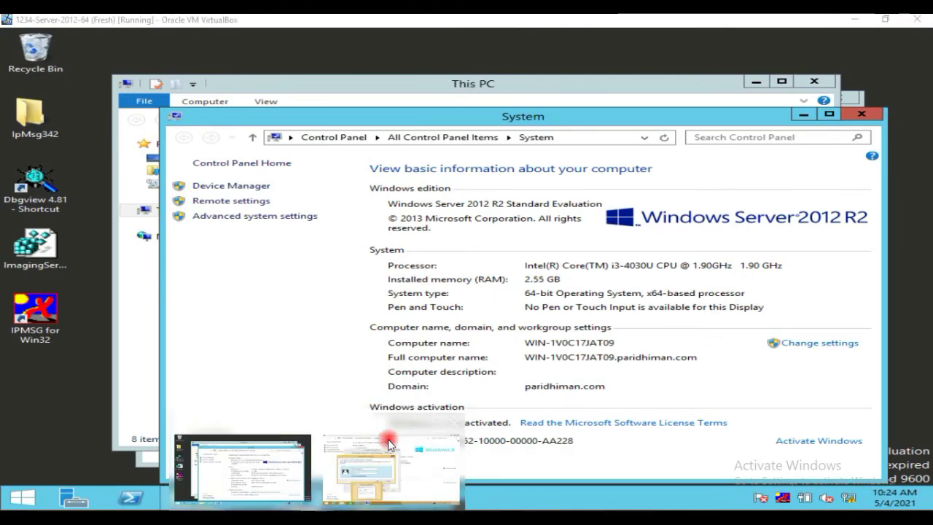
{"action": "left_click", "coordinate": [387, 438]}
{"action": "left_click", "coordinate": [267, 292]}
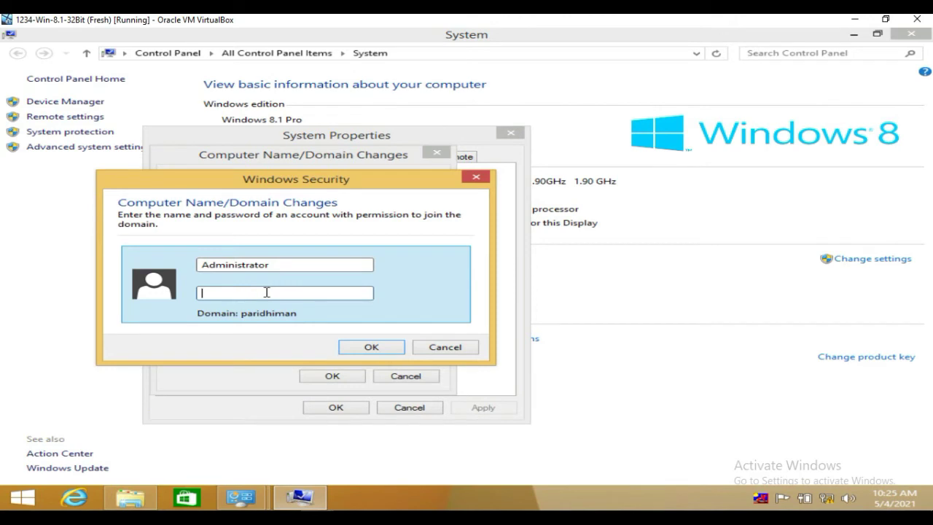
{"action": "type", "text": "Password1"}
{"action": "left_click", "coordinate": [373, 347]}
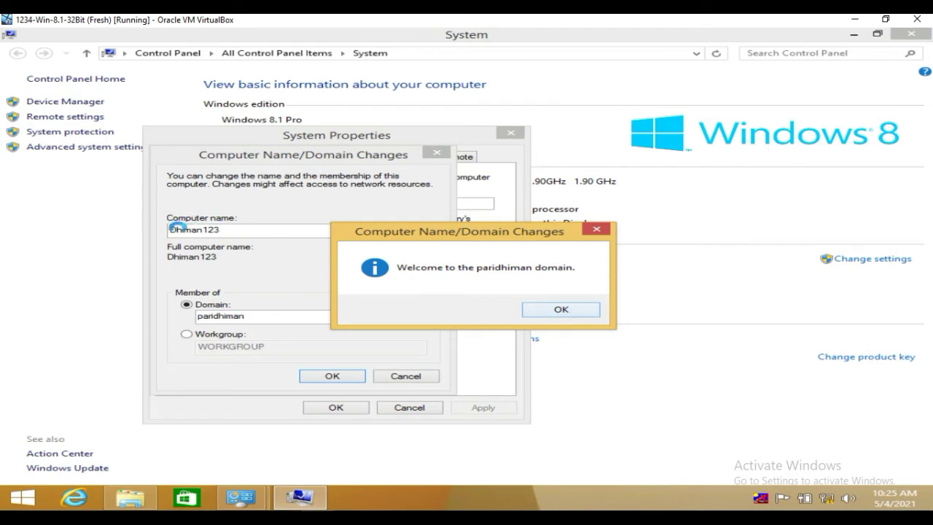
Acknowledge the paridhiman welcome and restart notices, close System Properties, and restart Windows 8.1 now
{"action": "left_click", "coordinate": [583, 309]}
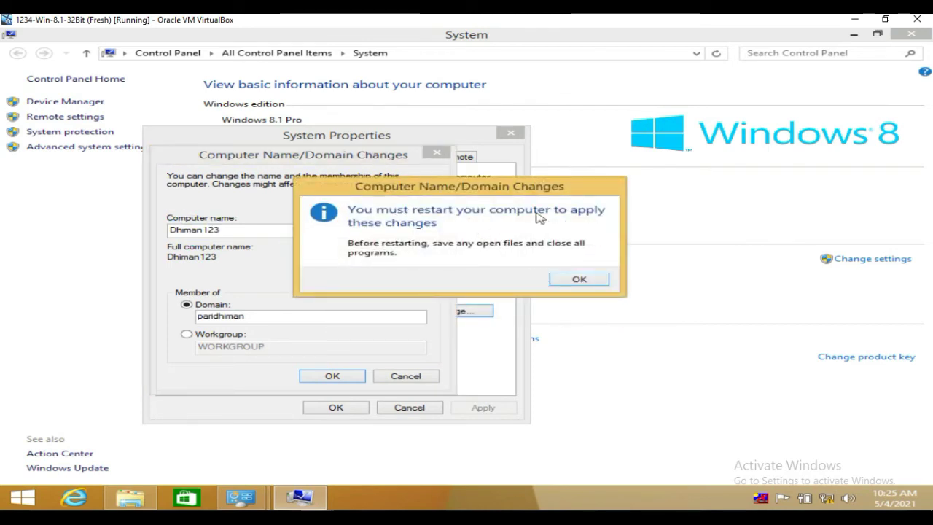
{"action": "left_click", "coordinate": [572, 281]}
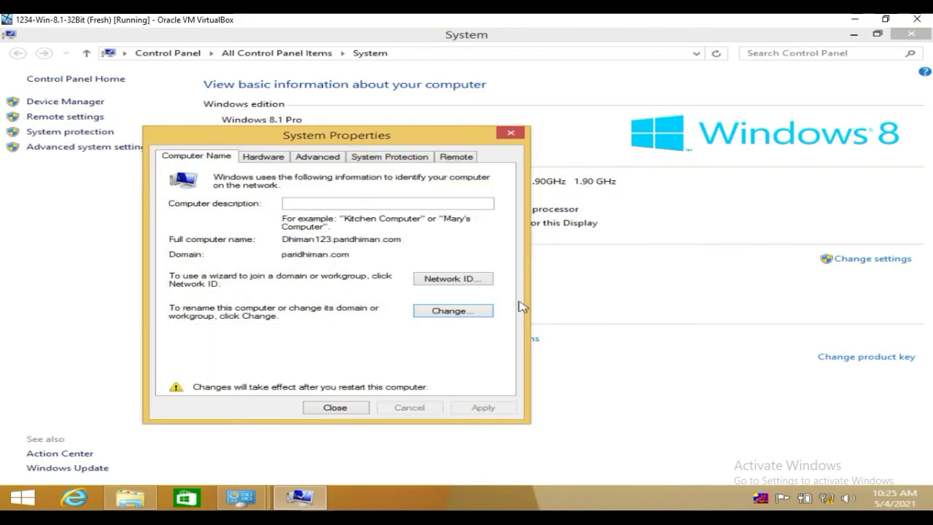
{"action": "left_click", "coordinate": [348, 411]}
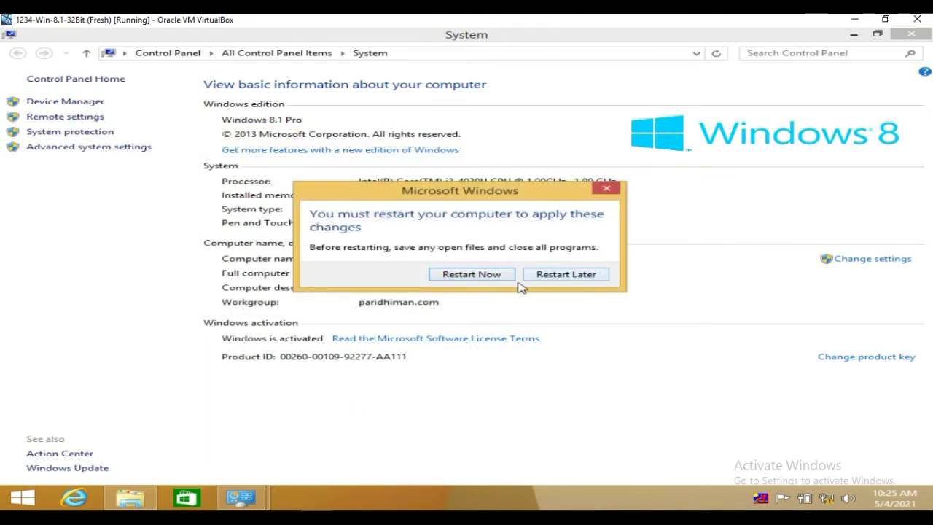
{"action": "left_click", "coordinate": [494, 274]}
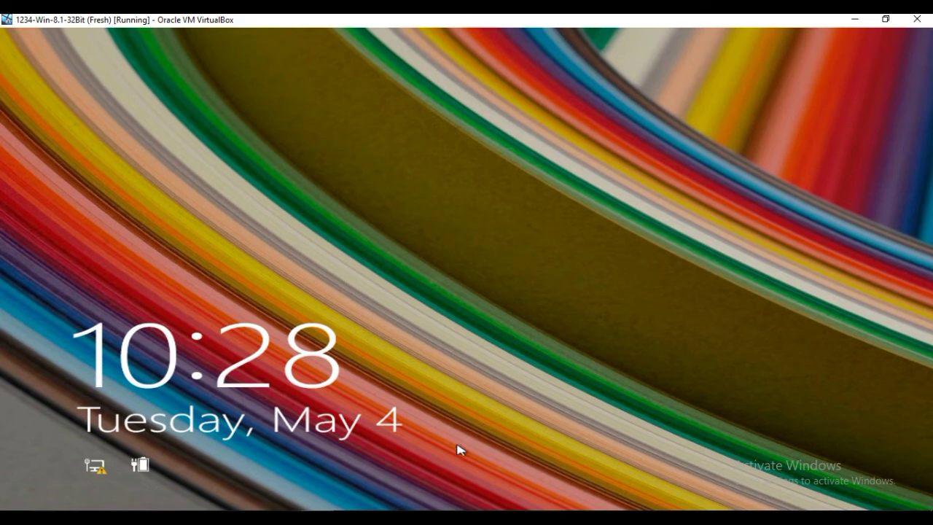
Sign in to Windows 8.1 as Other user paridhiman\Administrator with the account password
{"action": "left_click", "coordinate": [506, 388]}
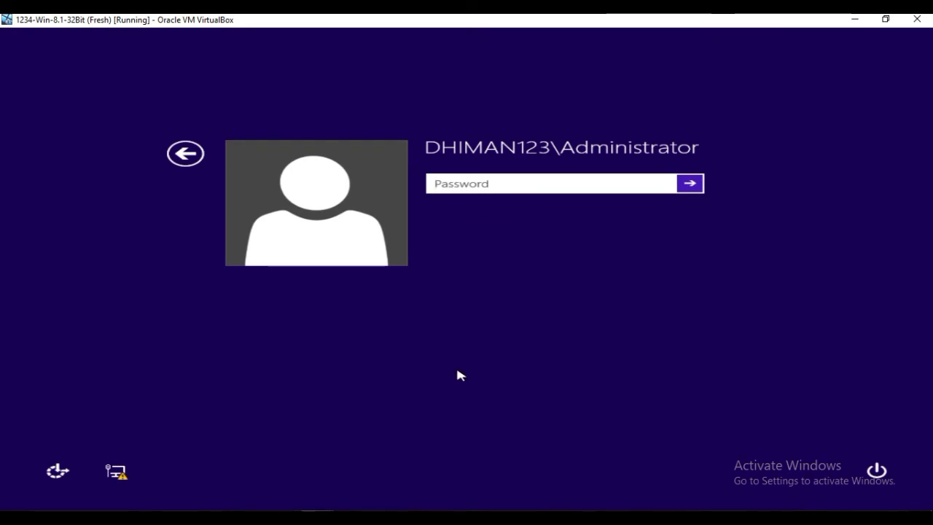
{"action": "left_click", "coordinate": [186, 153]}
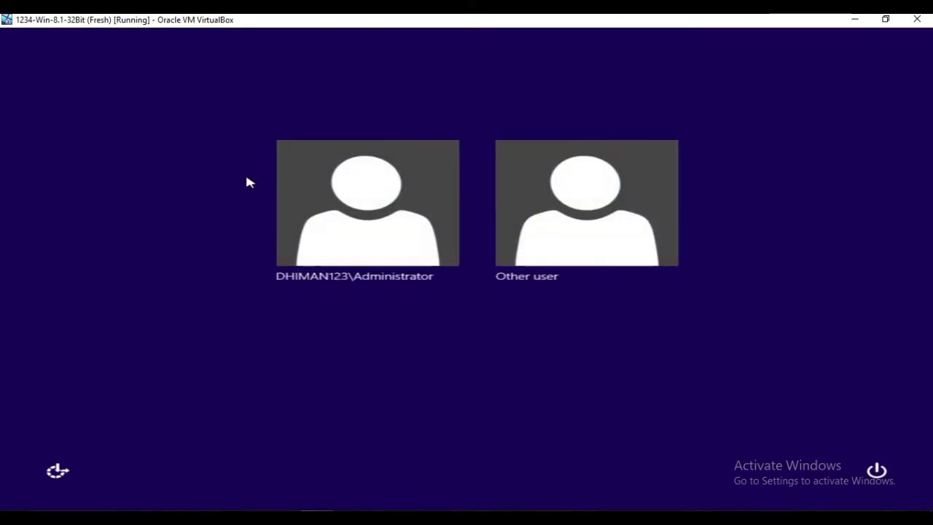
{"action": "left_click", "coordinate": [557, 231]}
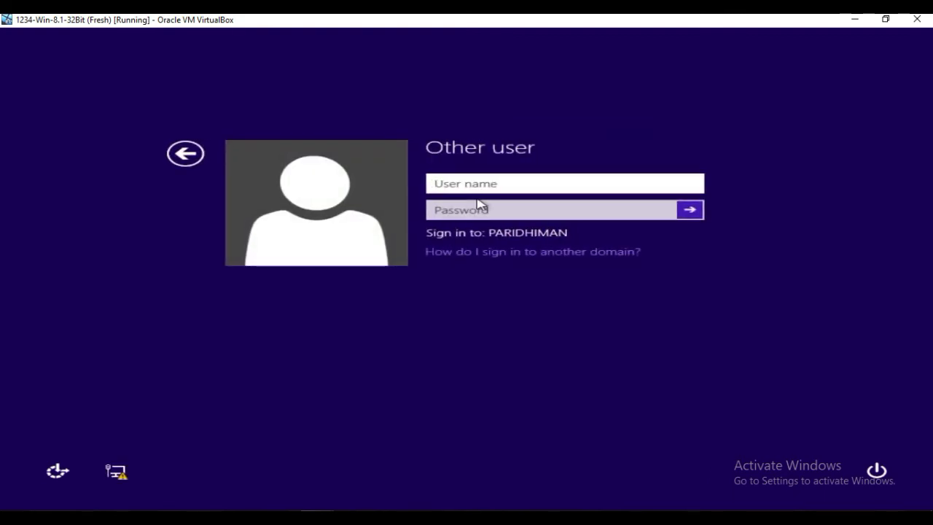
{"action": "type", "text": "par"}
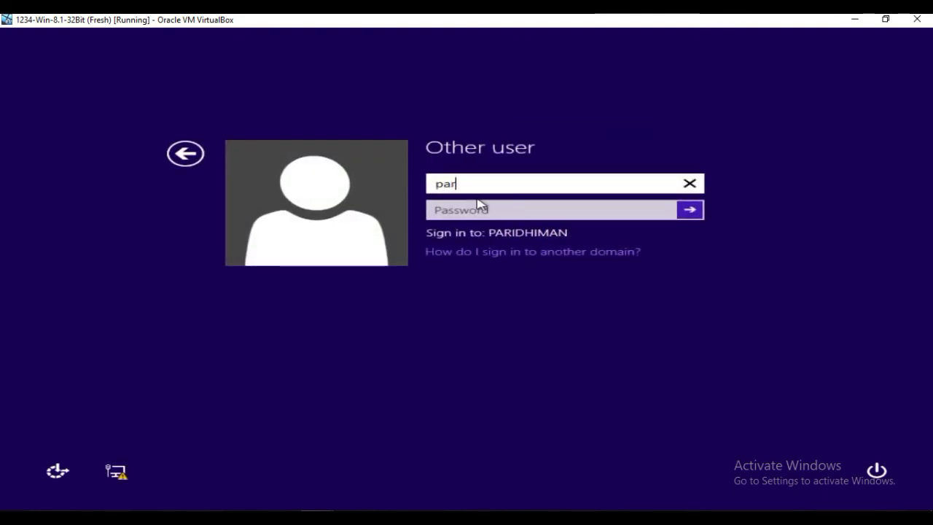
{"action": "type", "text": "idhiman"}
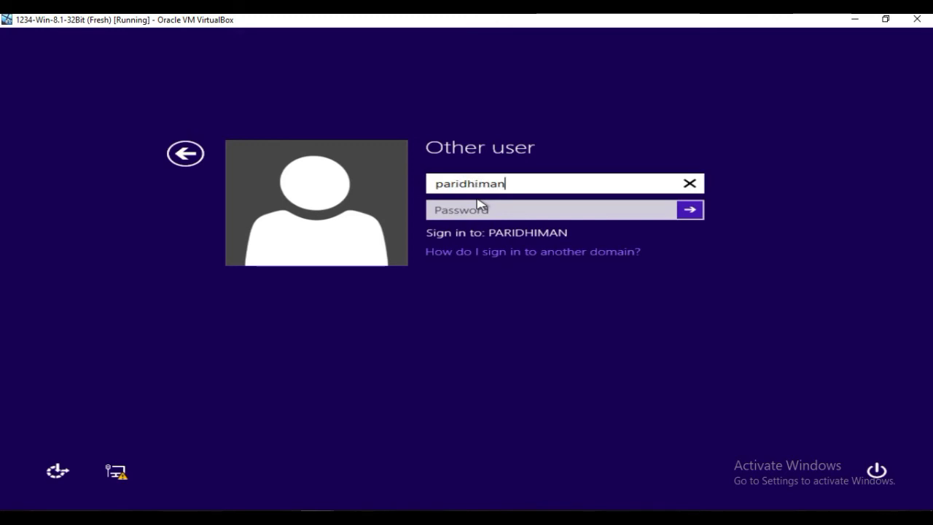
{"action": "type", "text": "\\Ad"}
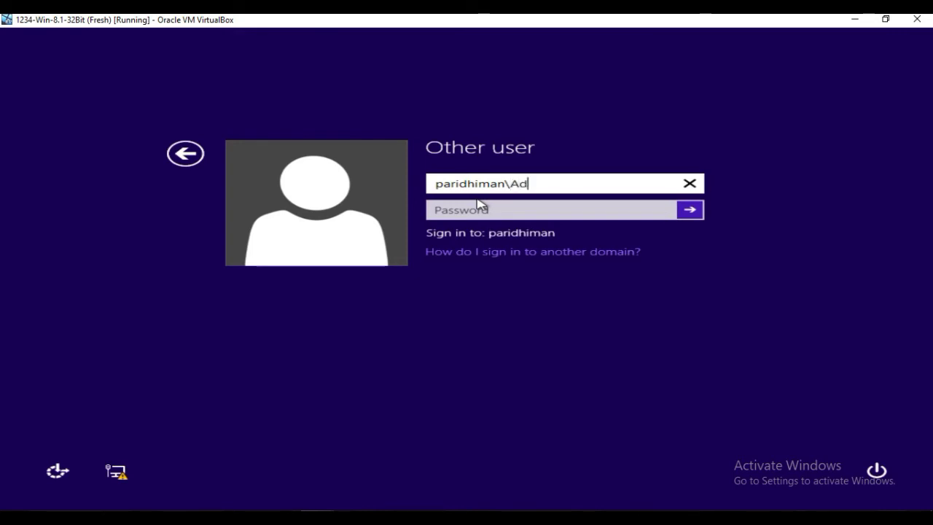
{"action": "type", "text": "ministrato"}
{"action": "type", "text": "r"}
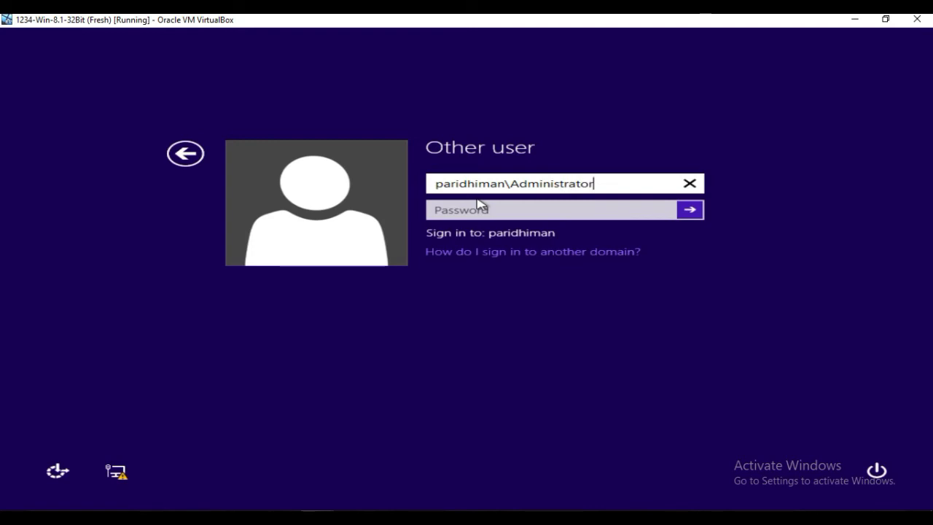
{"action": "key", "text": "Tab"}
{"action": "type", "text": "•"}
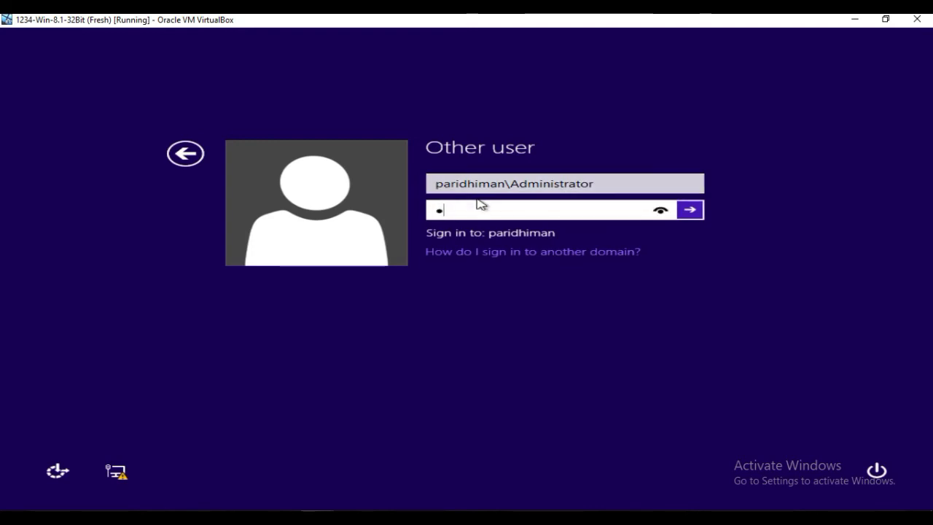
{"action": "type", "text": "••••••••"}
{"action": "left_click", "coordinate": [699, 214]}
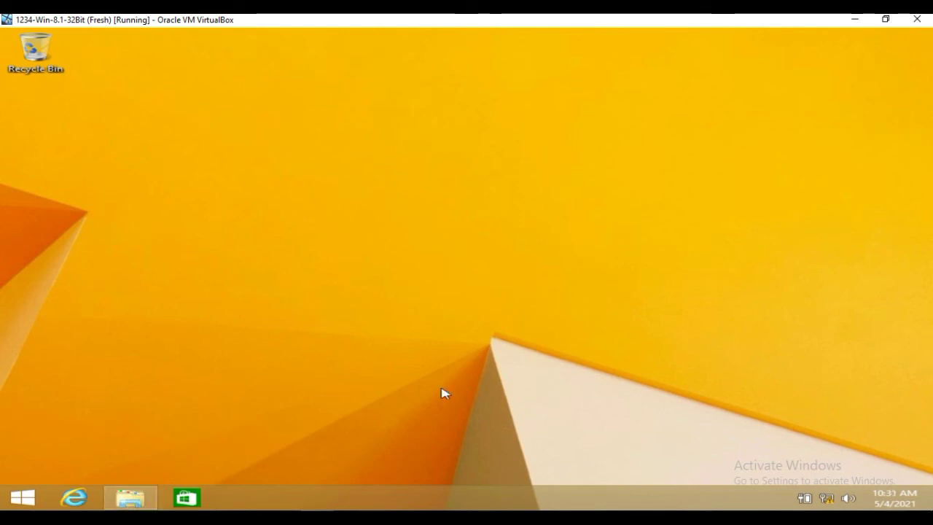
Confirm in This PC's system properties that Windows 8.1 belongs to domain paridhiman.com, closing without changes
{"action": "left_click", "coordinate": [130, 498]}
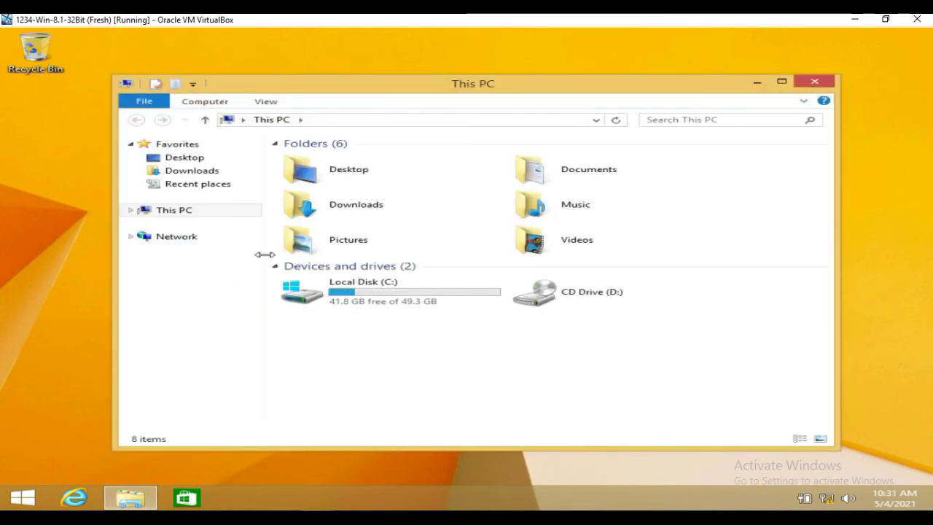
{"action": "right_click", "coordinate": [167, 208]}
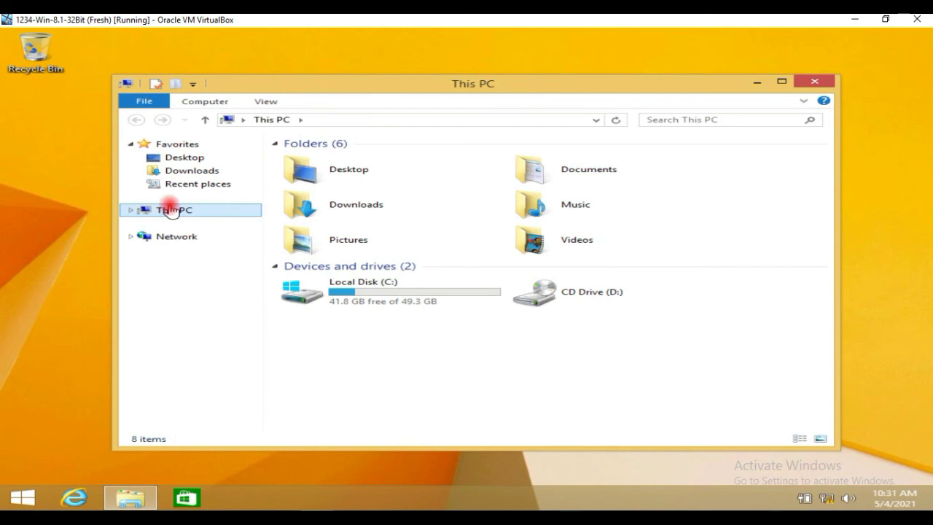
{"action": "left_click", "coordinate": [232, 360]}
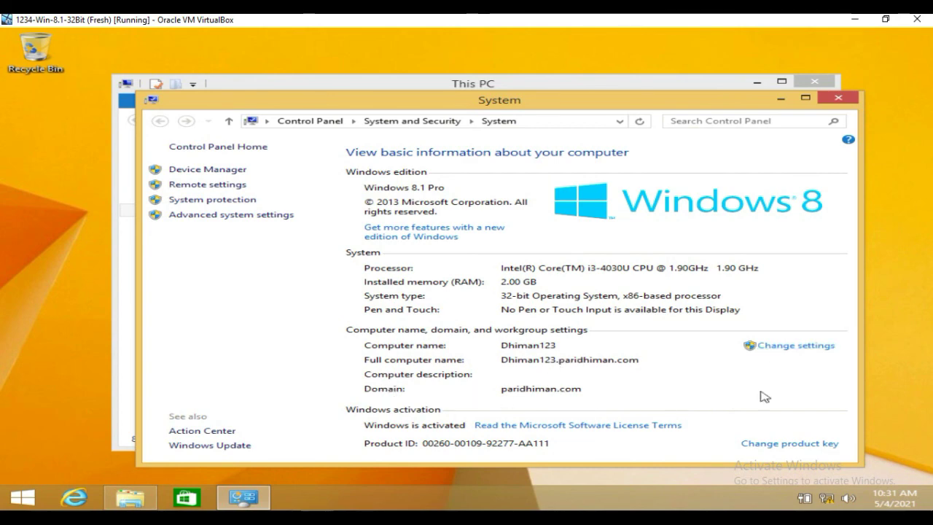
{"action": "left_click", "coordinate": [788, 345]}
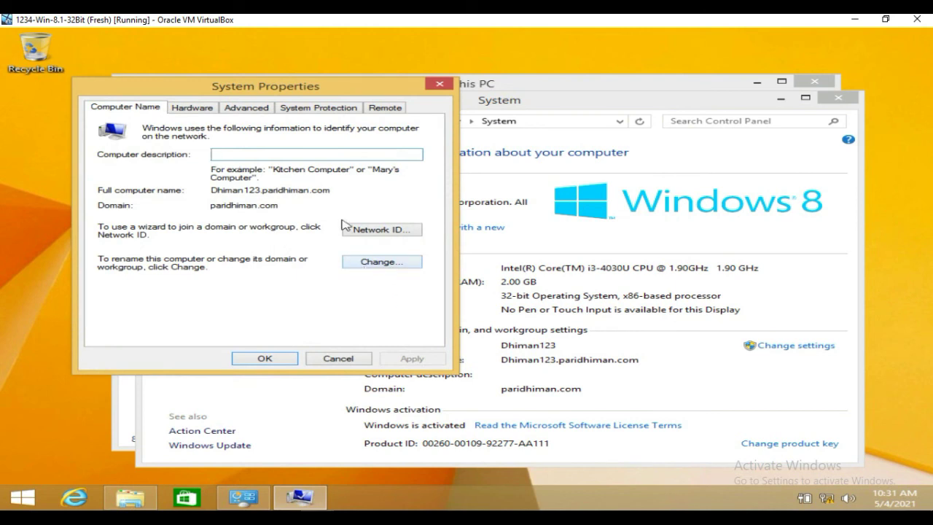
{"action": "left_click", "coordinate": [405, 263]}
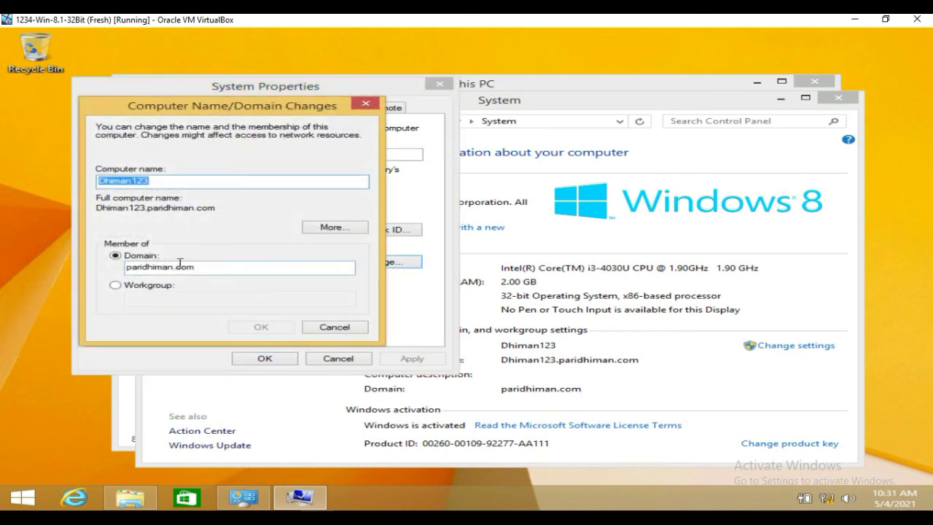
{"action": "left_click", "coordinate": [335, 328]}
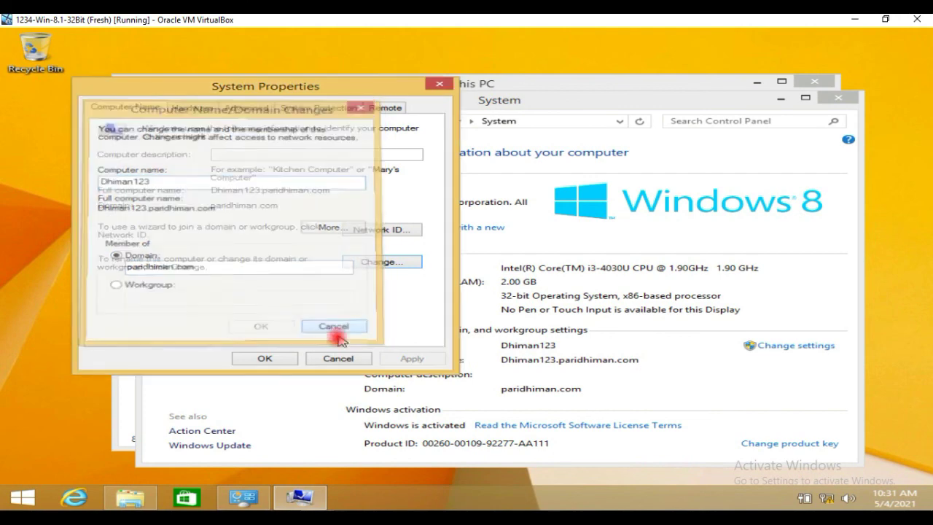
{"action": "left_click", "coordinate": [338, 358]}
Return to the Server 2012 VM and bring its This PC window to the front
{"action": "mouse_move", "coordinate": [299, 498]}
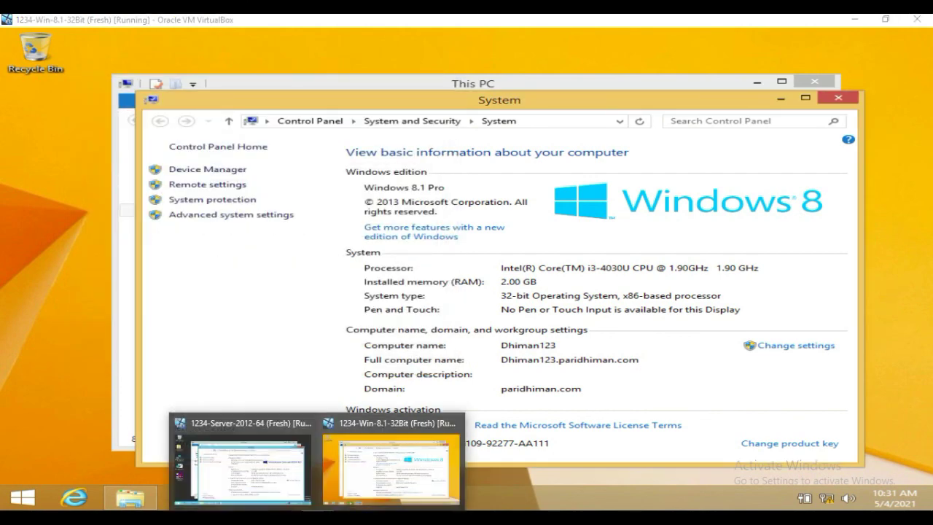
{"action": "left_click", "coordinate": [250, 470]}
{"action": "left_click", "coordinate": [134, 382]}
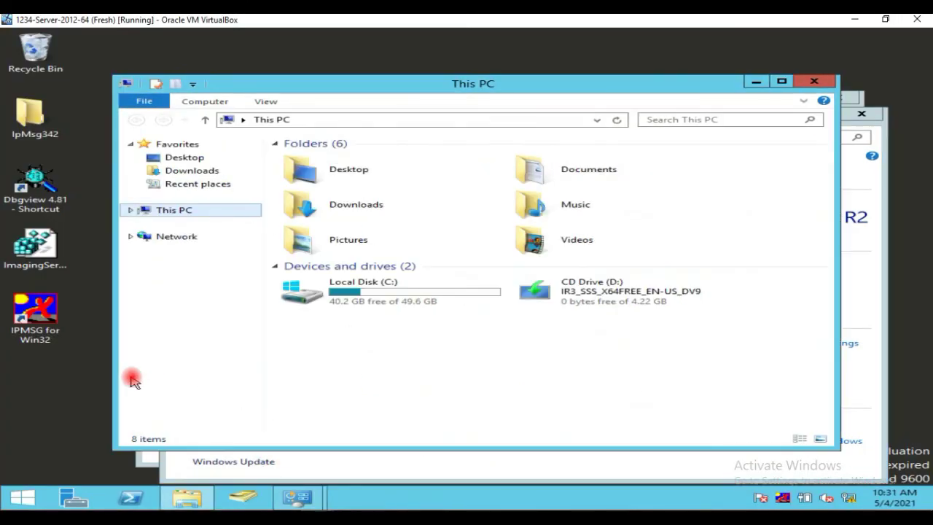